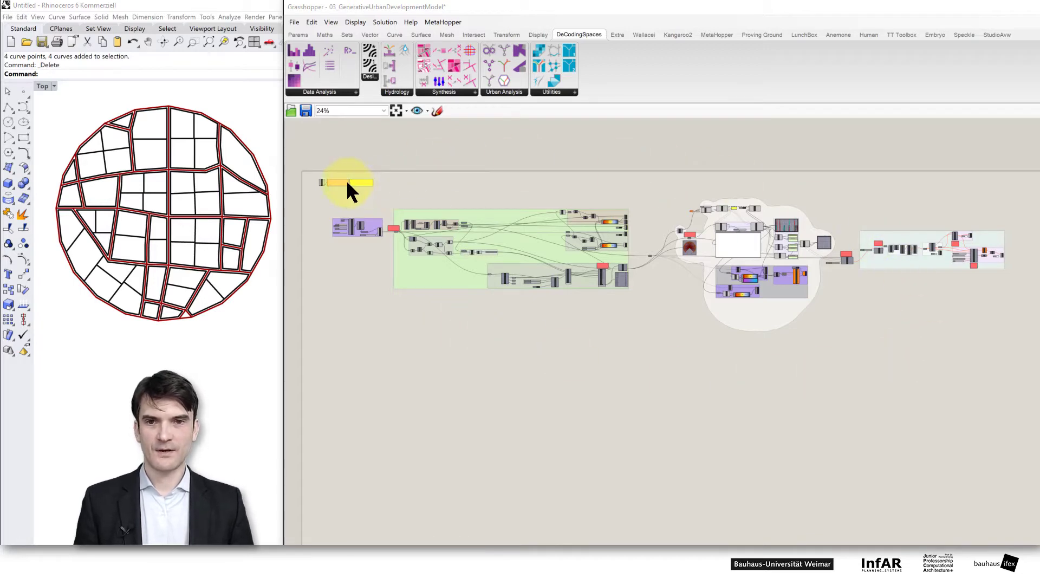
Step: Survey the whole definition and select the green distance calculation group
scroll(341, 193, up, 5)
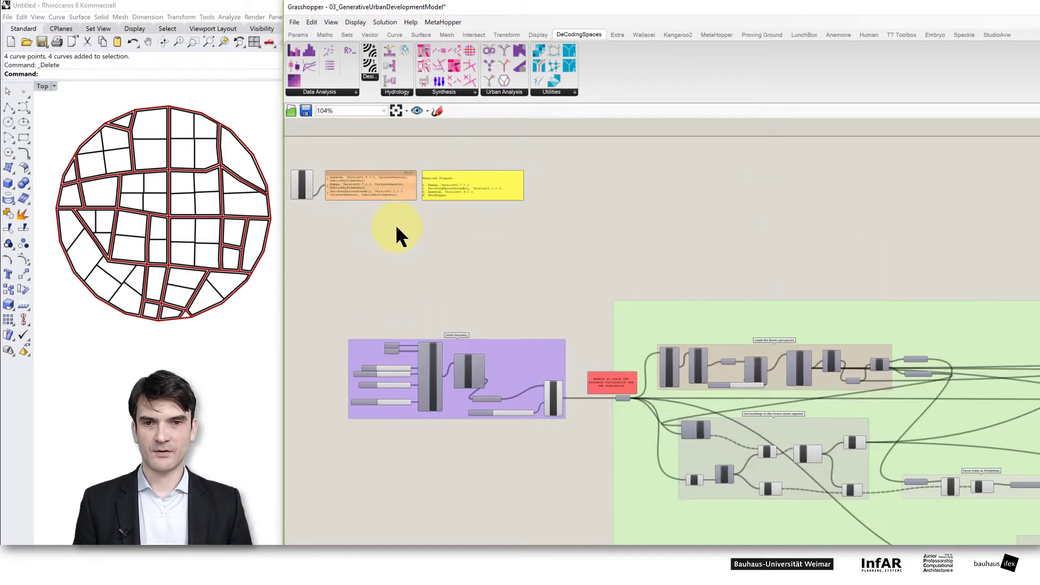
scroll(445, 187, up, 4)
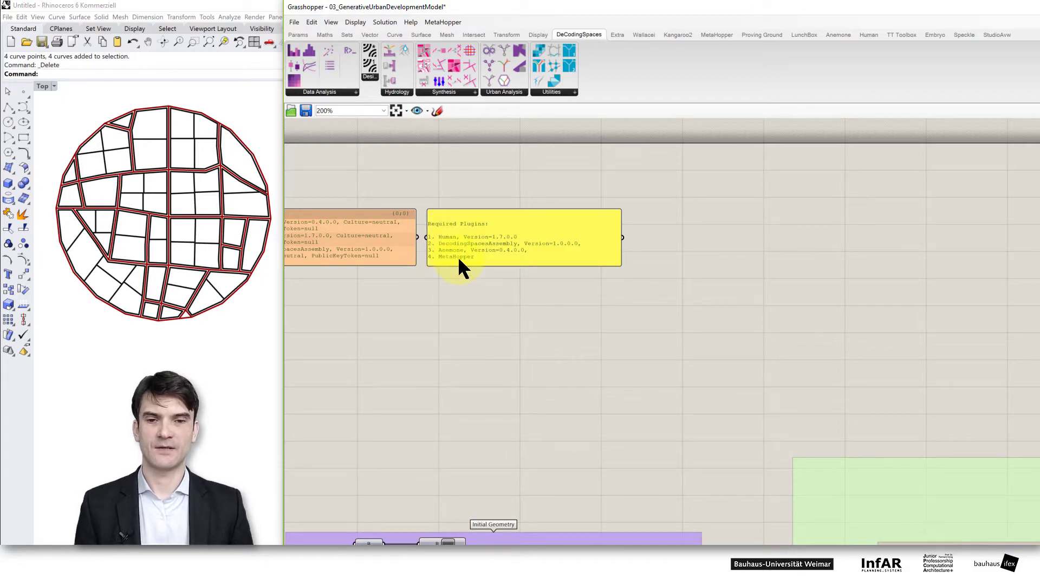
right_drag(480, 374, 476, 343)
scroll(479, 344, down, 5)
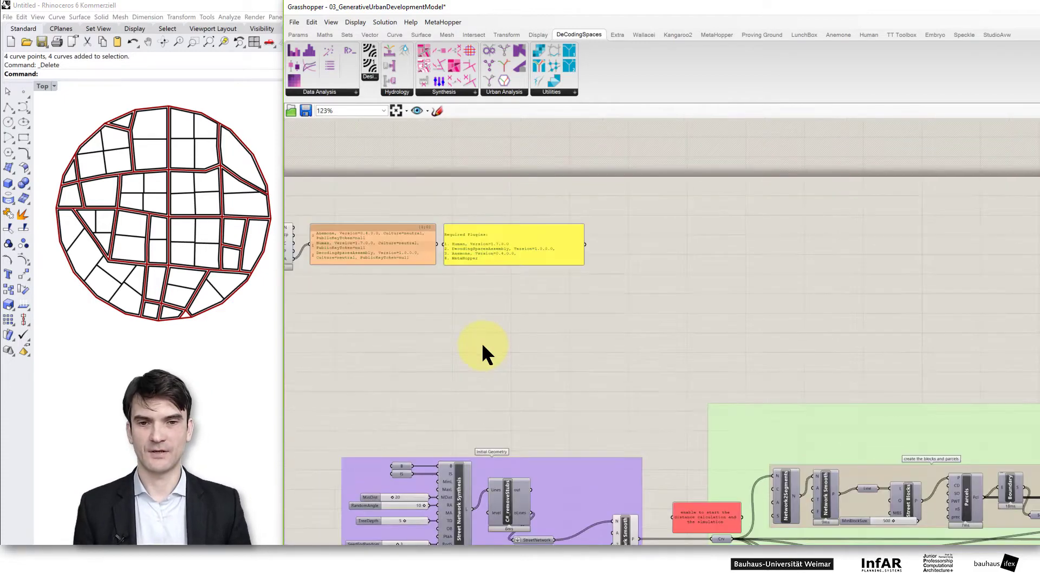
scroll(759, 412, down, 7)
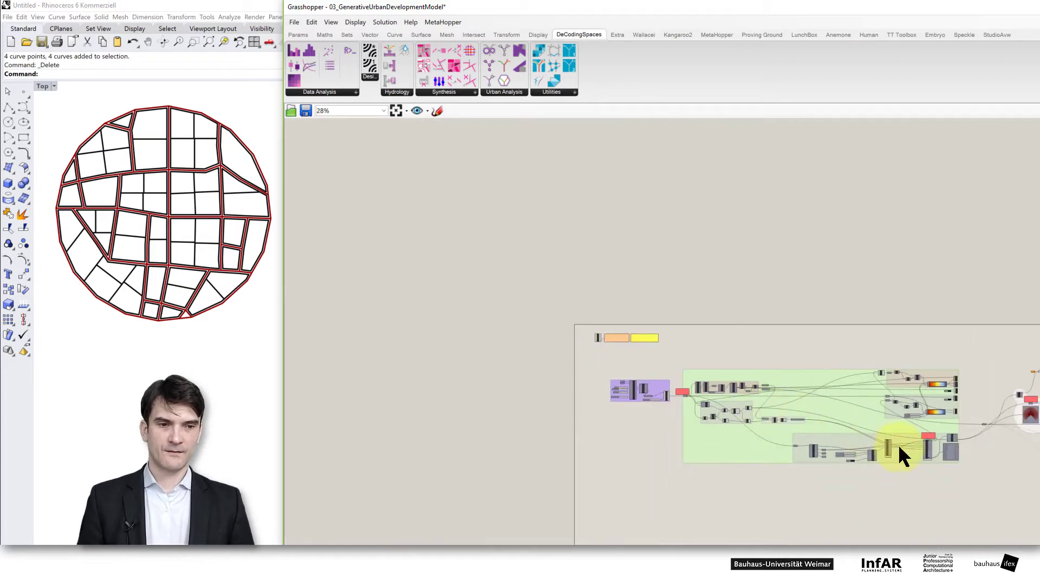
right_drag(899, 445, 599, 307)
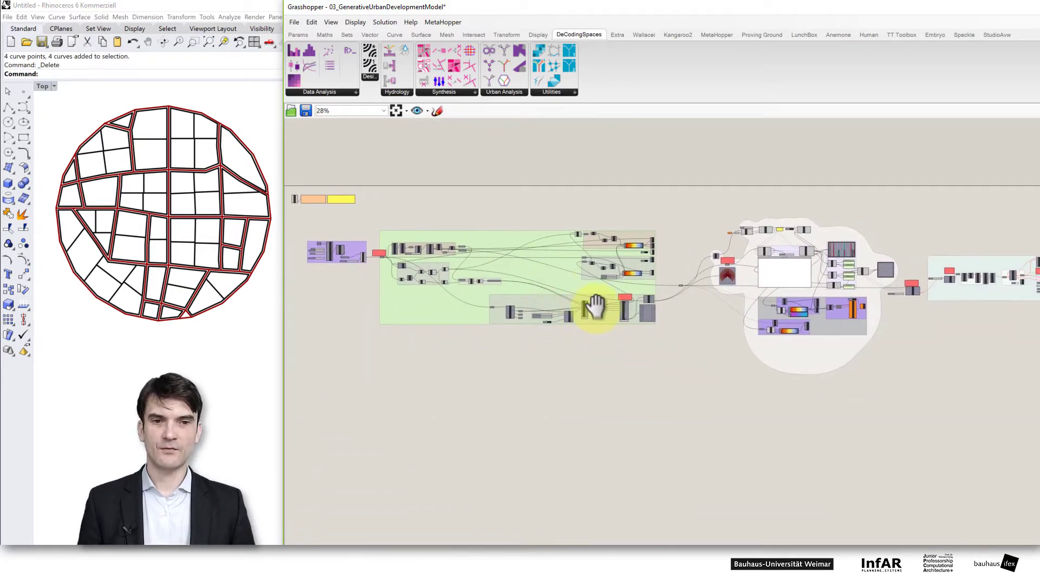
right_drag(886, 338, 766, 298)
scroll(862, 346, down, 1)
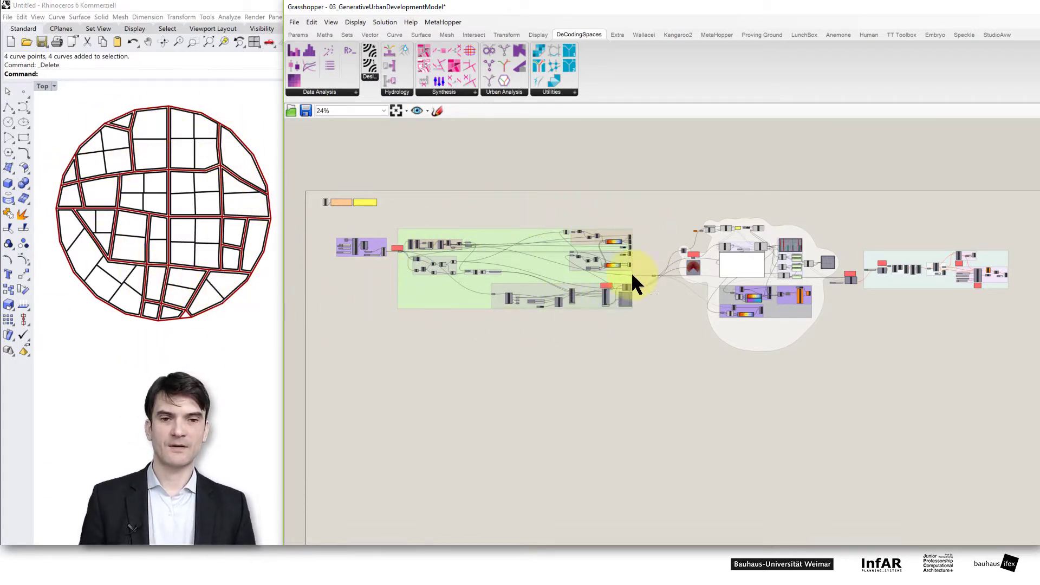
click(466, 303)
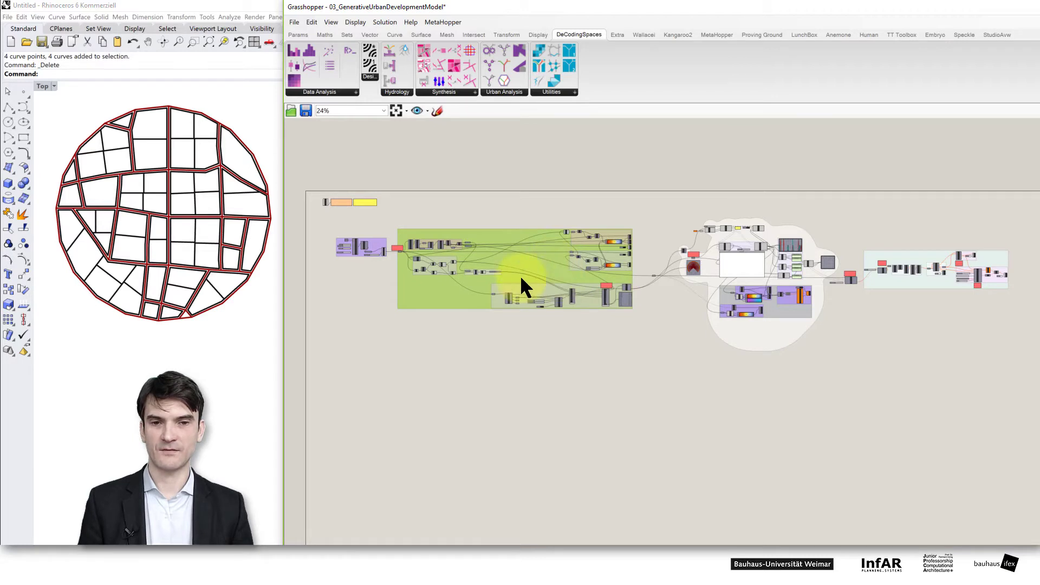
Step: Inspect the C# Distances component, the middle simulation cluster and the right-hand output group
click(626, 284)
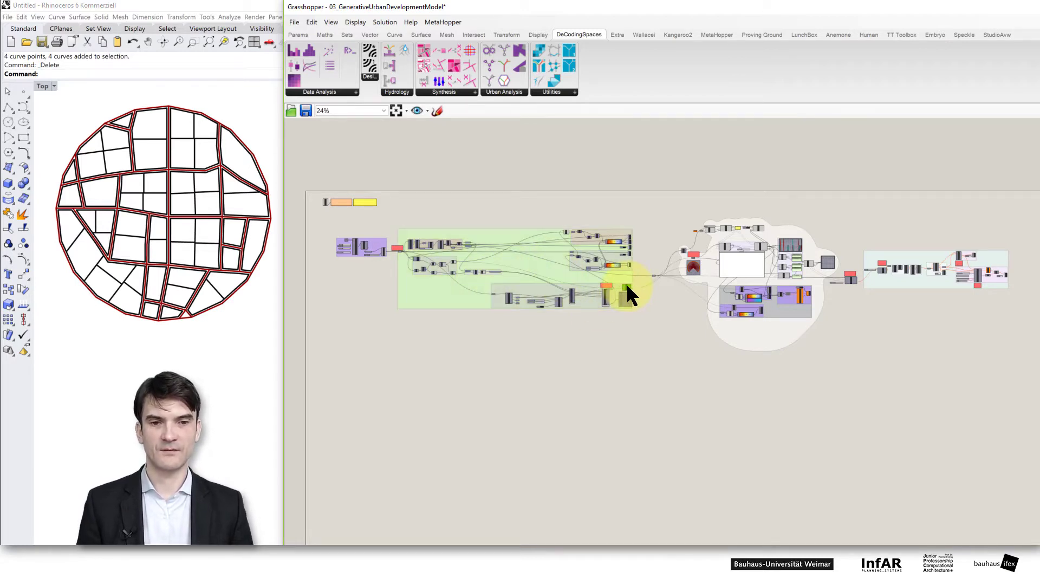
scroll(627, 284, up, 5)
scroll(627, 284, up, 4)
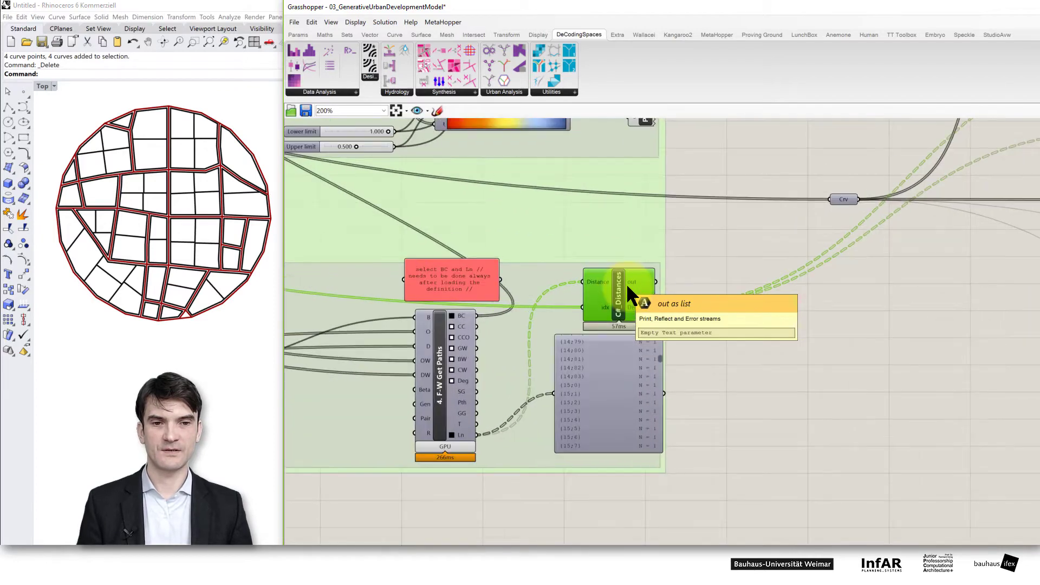
scroll(639, 310, down, 9)
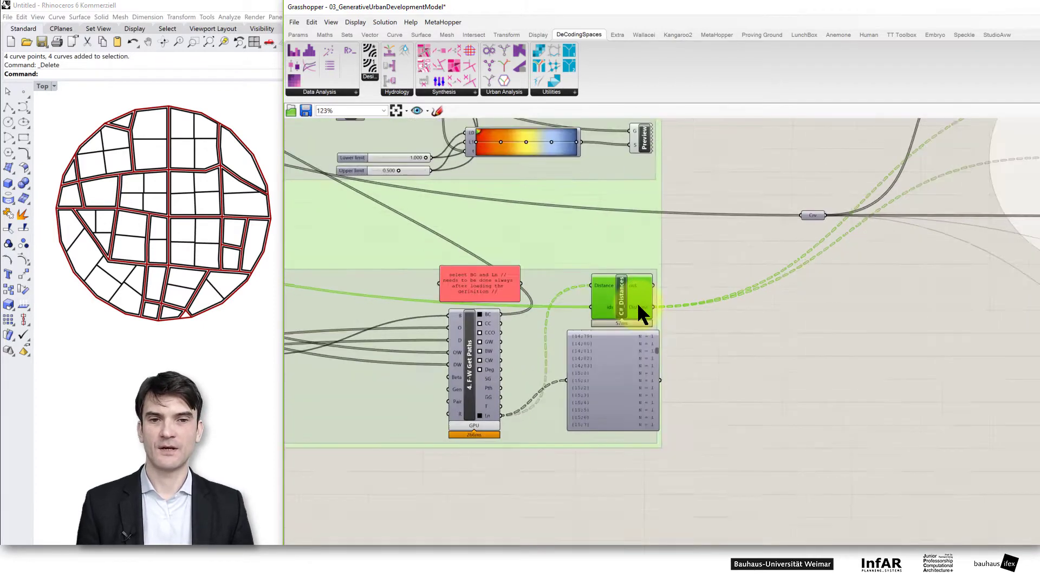
scroll(640, 306, up, 1)
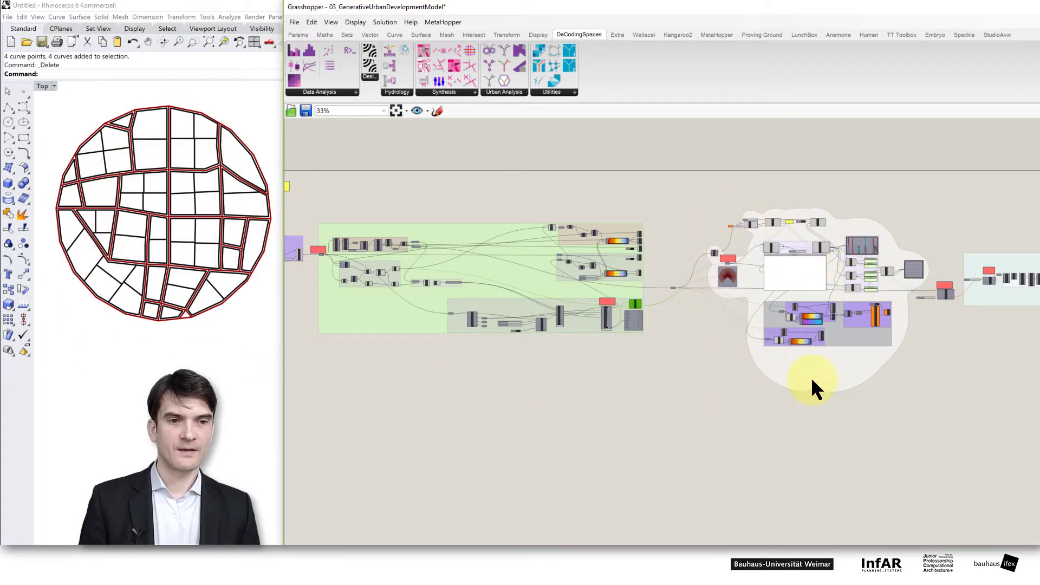
right_drag(921, 358, 802, 347)
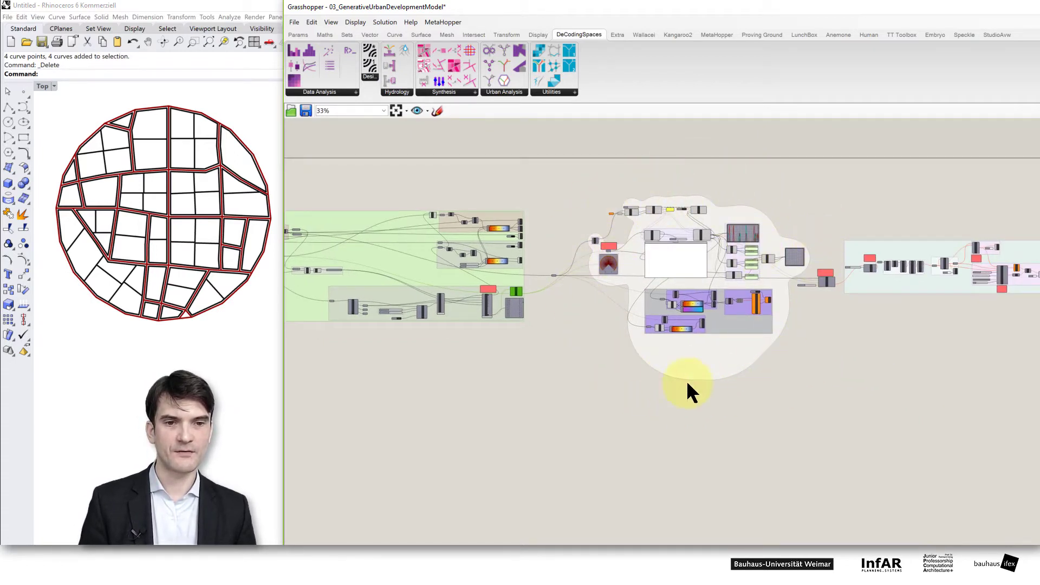
click(709, 367)
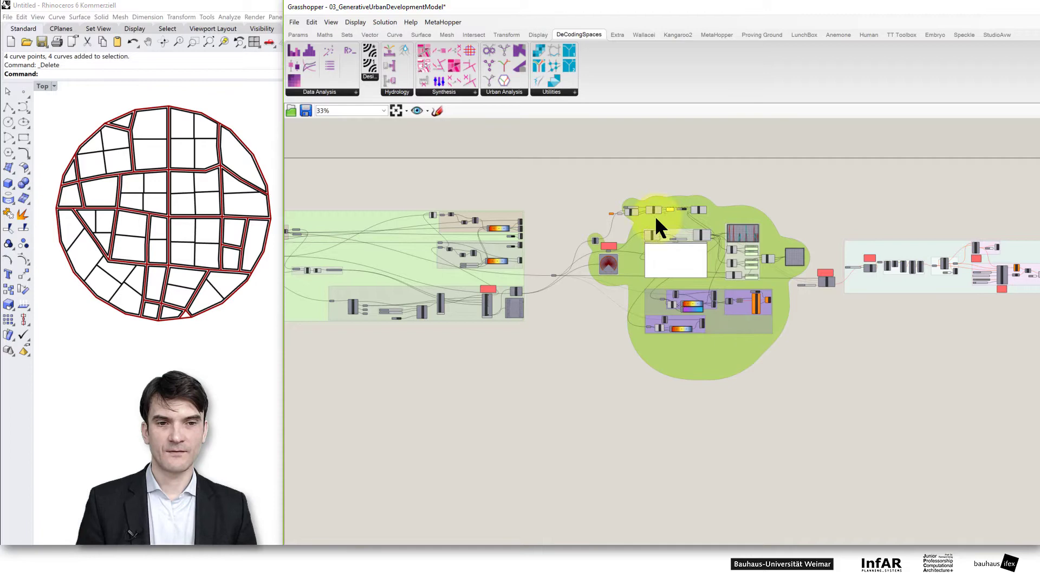
scroll(629, 248, up, 4)
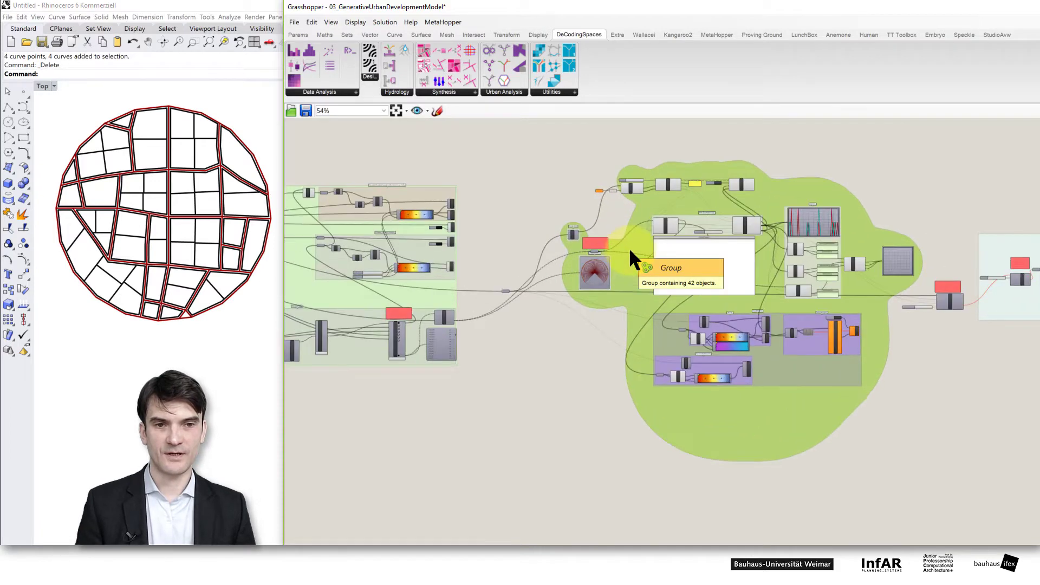
right_drag(836, 246, 555, 246)
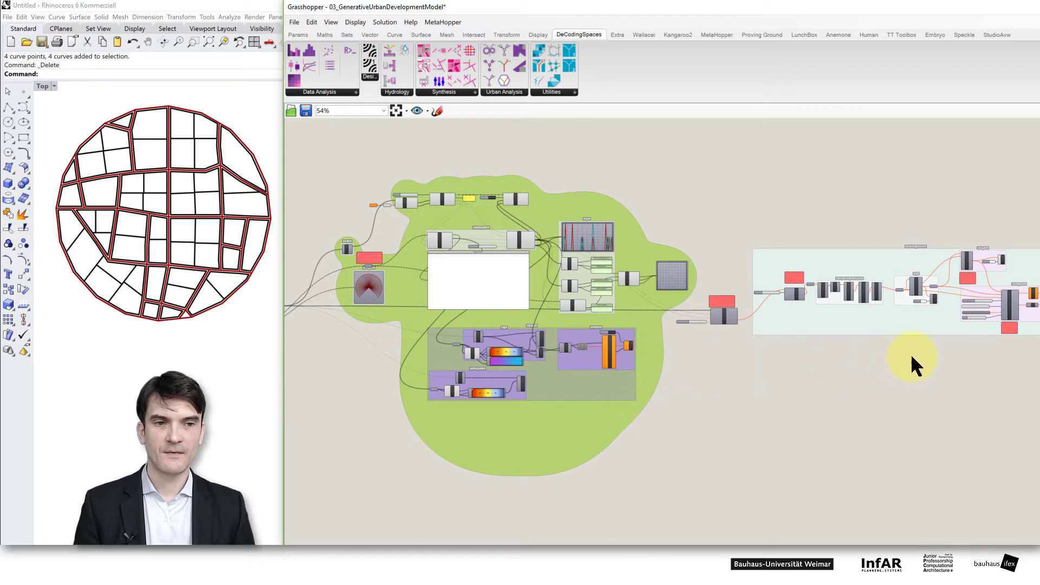
right_drag(911, 353, 721, 368)
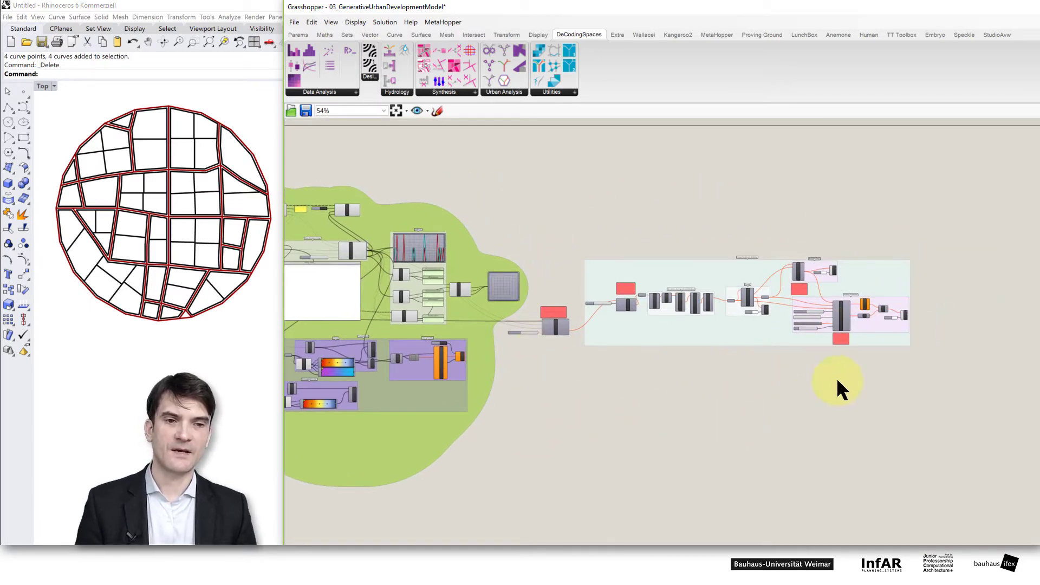
scroll(809, 307, up, 2)
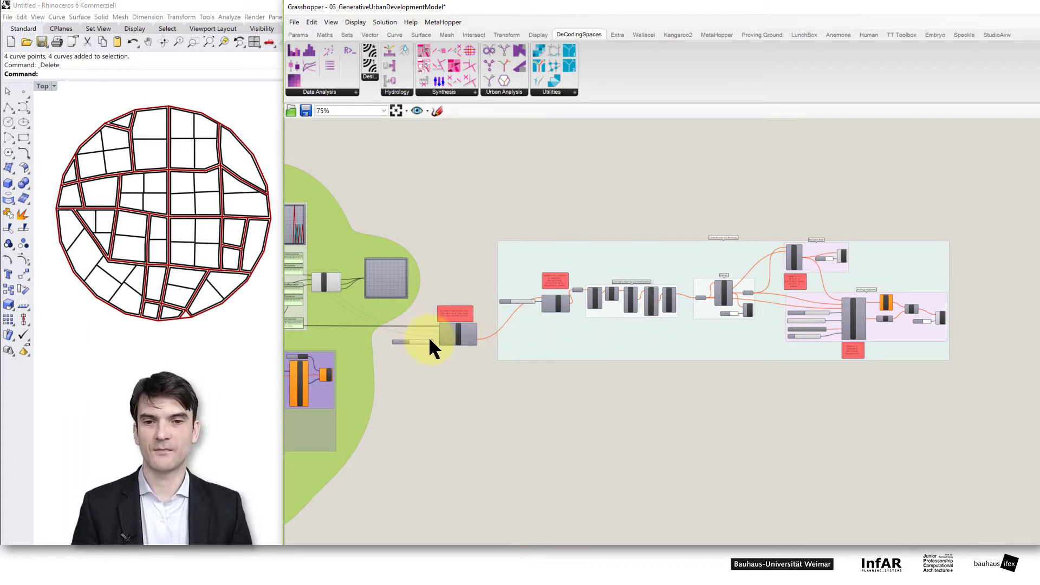
scroll(421, 385, down, 5)
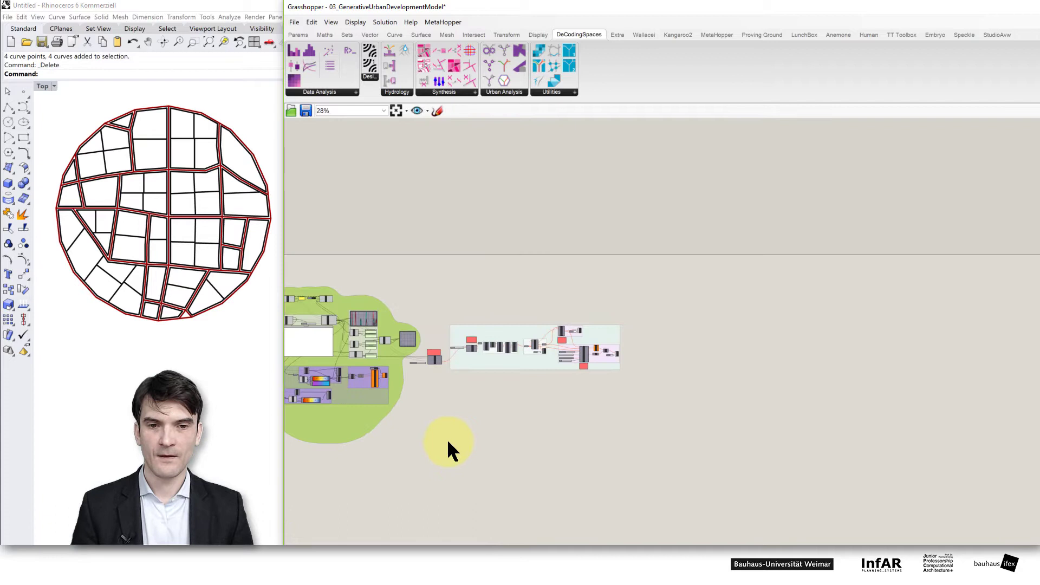
Step: Disable the Crv parameter in the Initial Geometry group and preview Network Smooth's curves
right_drag(448, 448, 785, 436)
right_drag(542, 481, 627, 424)
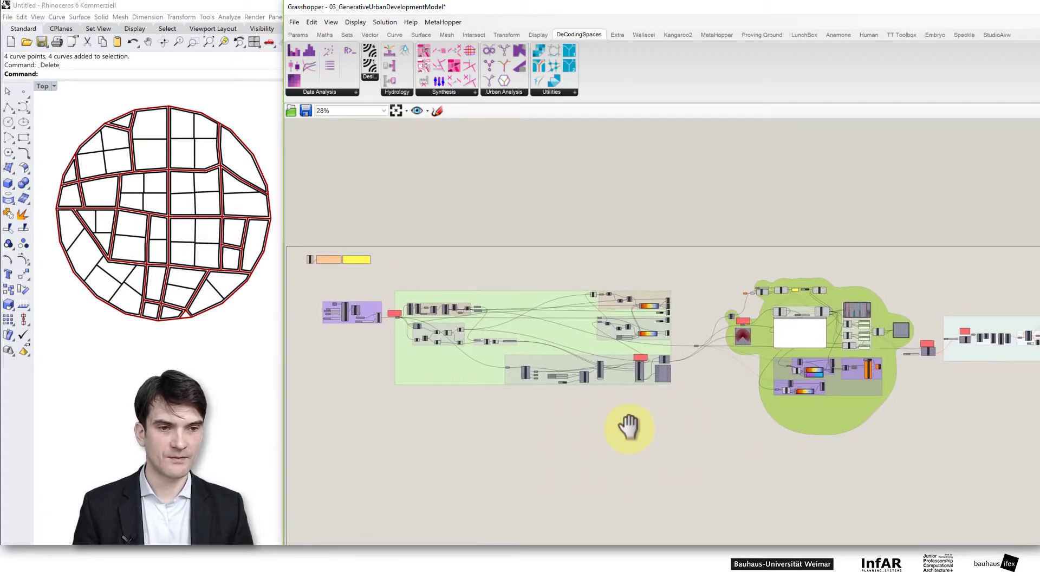
scroll(345, 333, up, 8)
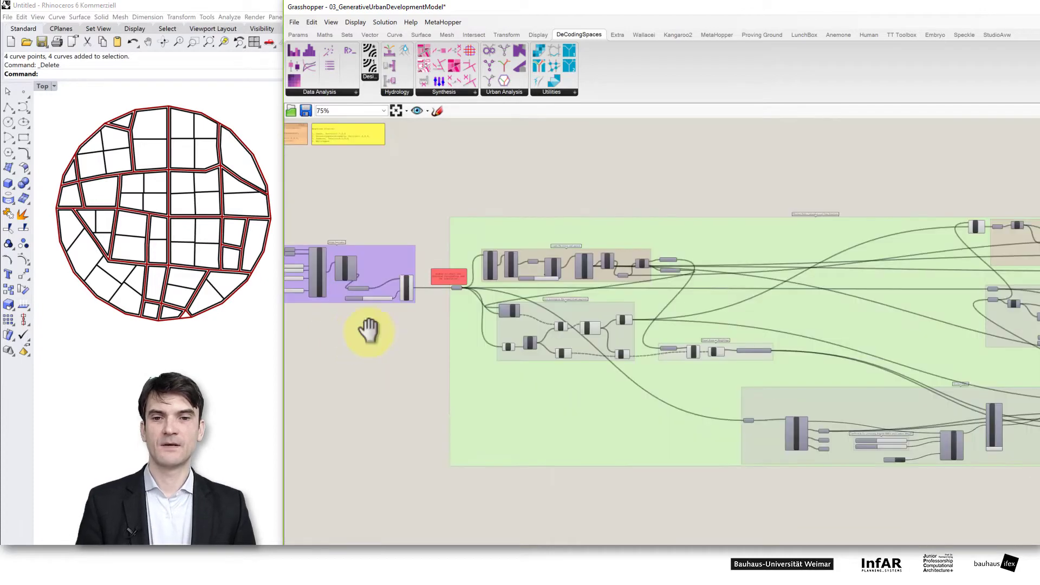
scroll(498, 358, up, 2)
right_drag(497, 334, 590, 431)
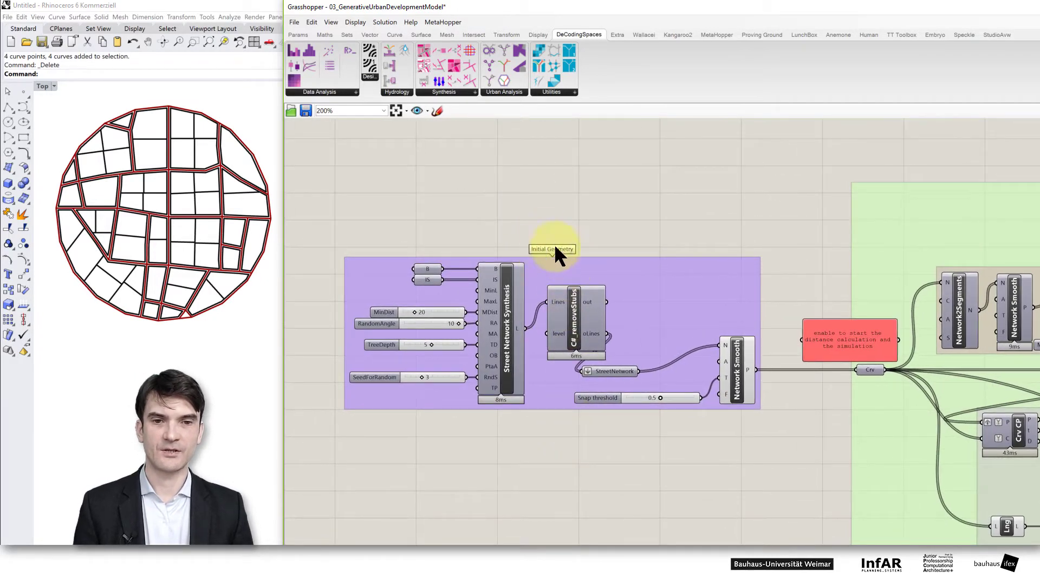
click(870, 370)
right_click(870, 370)
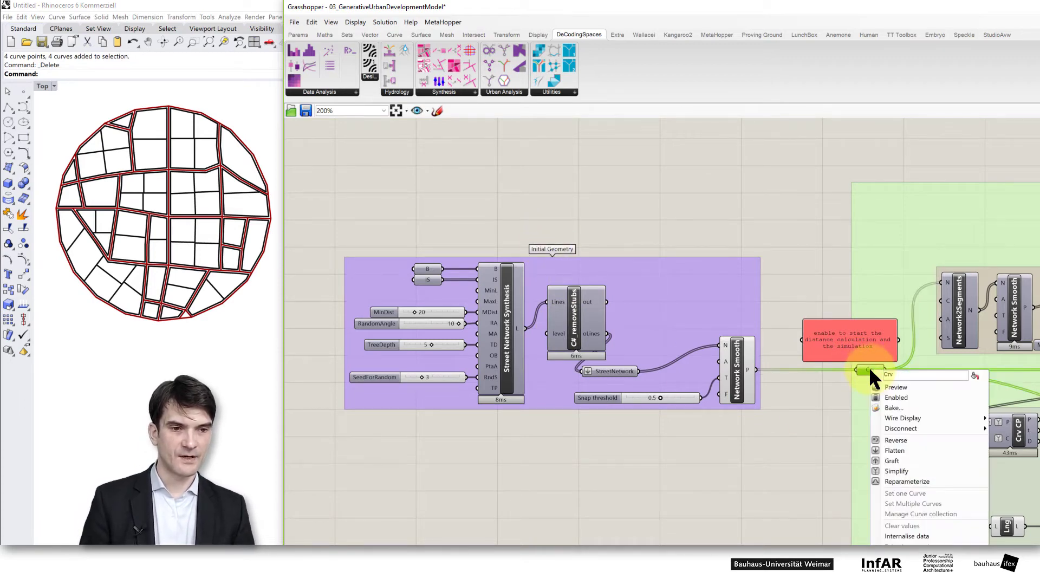
click(893, 397)
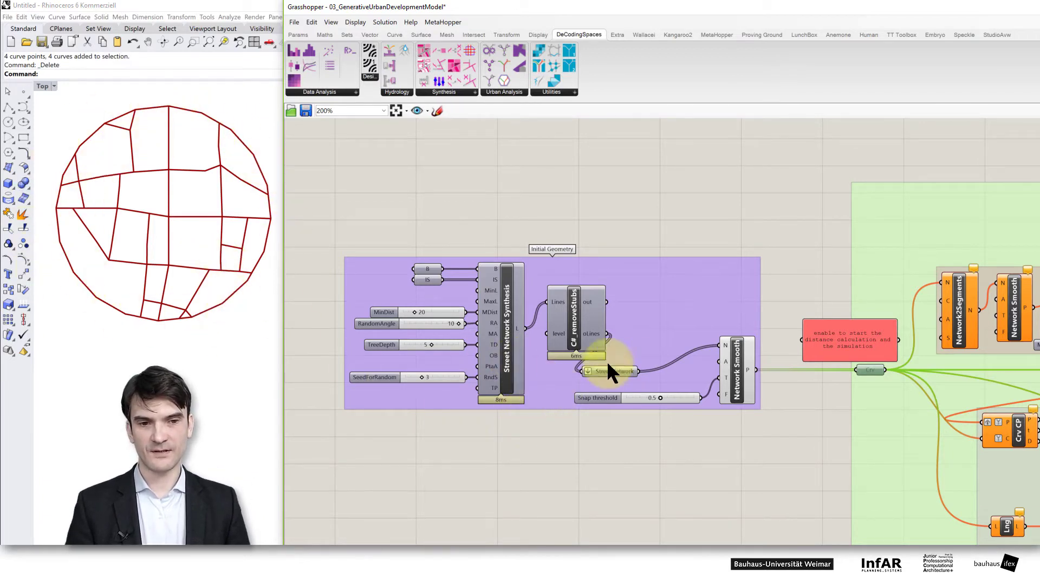
click(732, 367)
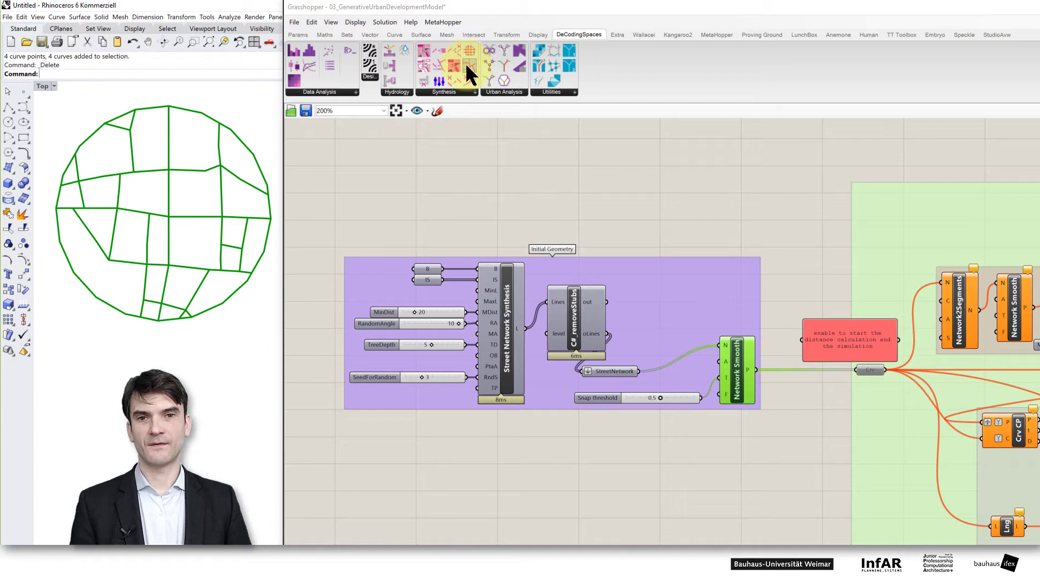
Step: Place a second Street Network Synthesis component below the purple group and draw a tall Top-view rectangle
click(467, 64)
drag(466, 63, 507, 495)
right_drag(163, 344, 162, 491)
scroll(206, 404, down, 2)
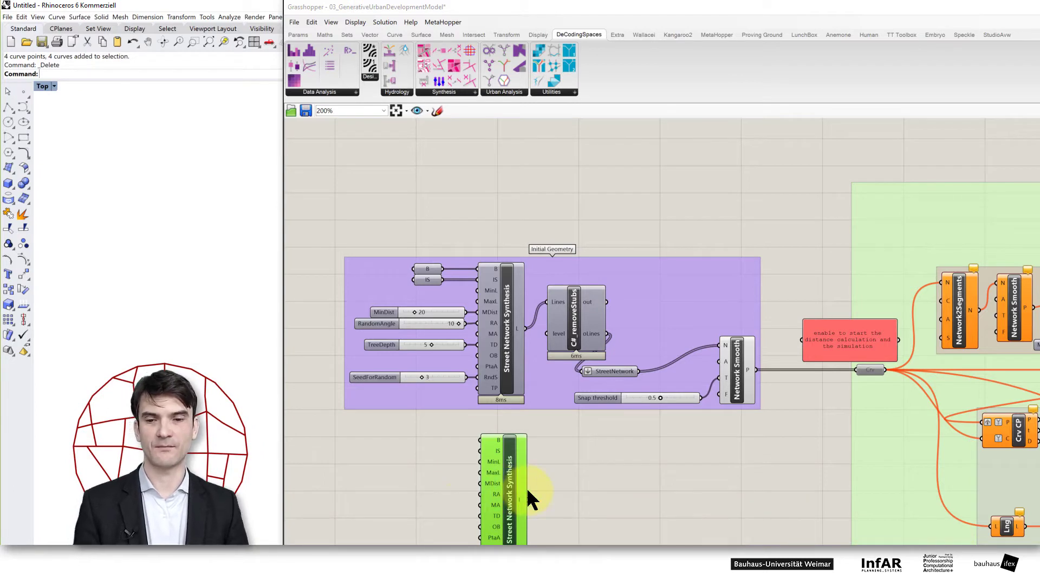
click(24, 137)
click(100, 128)
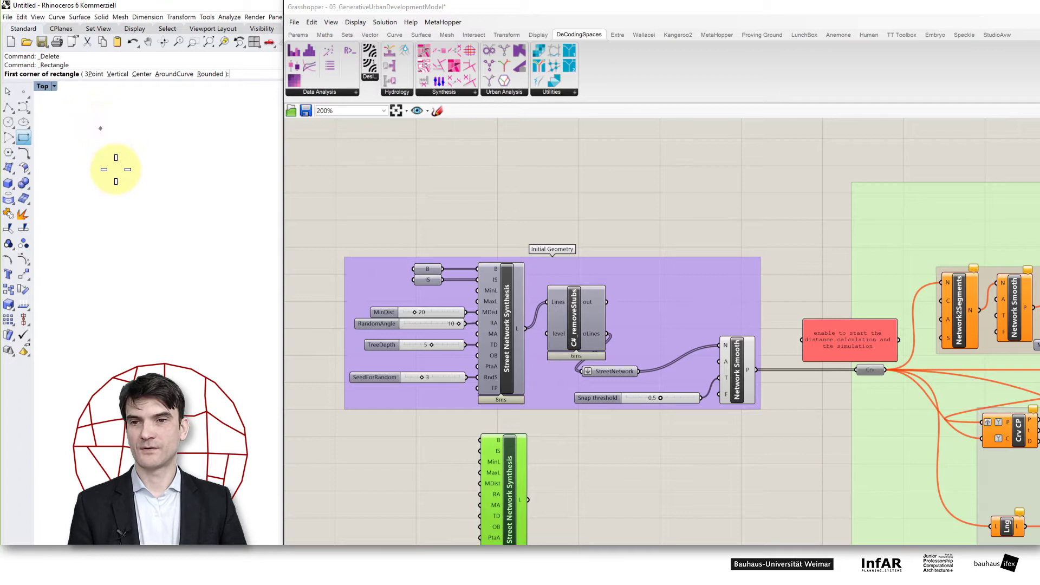
click(244, 306)
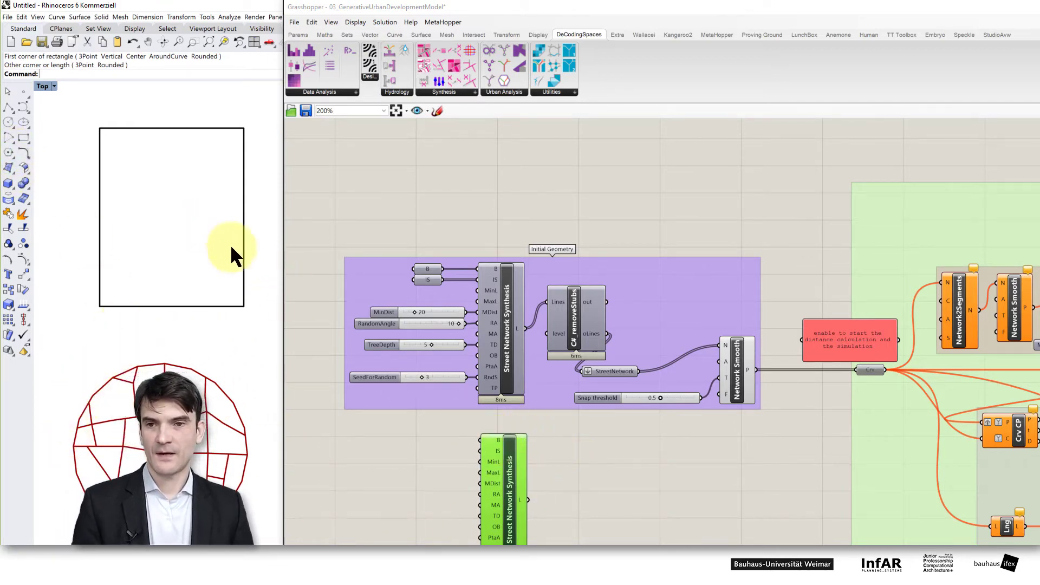
Step: Set the rectangle as the second generator's boundary B and wire SeedForRandom into its seed input
right_click(497, 440)
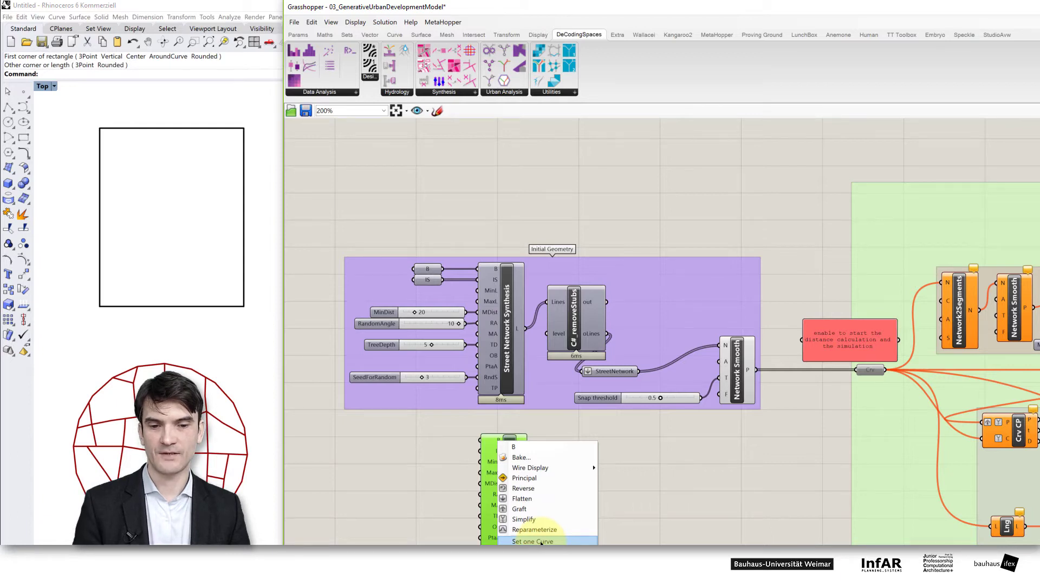
click(493, 438)
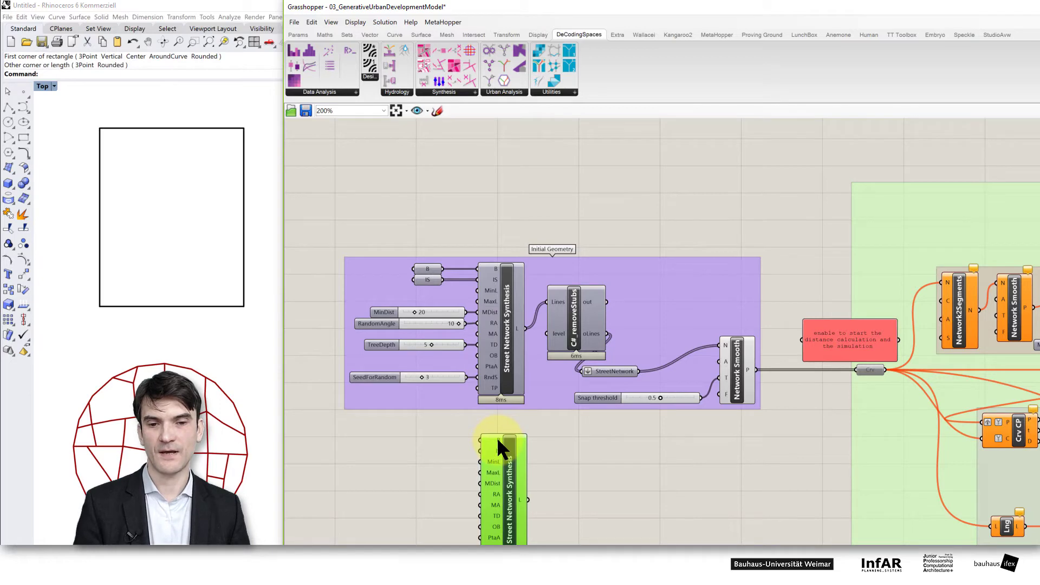
right_click(496, 437)
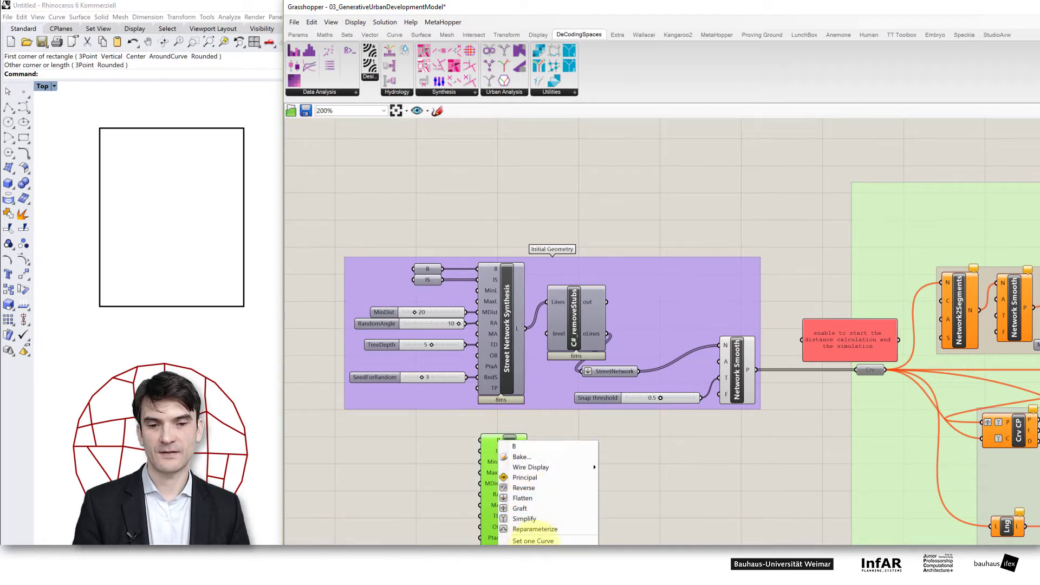
click(533, 541)
click(202, 306)
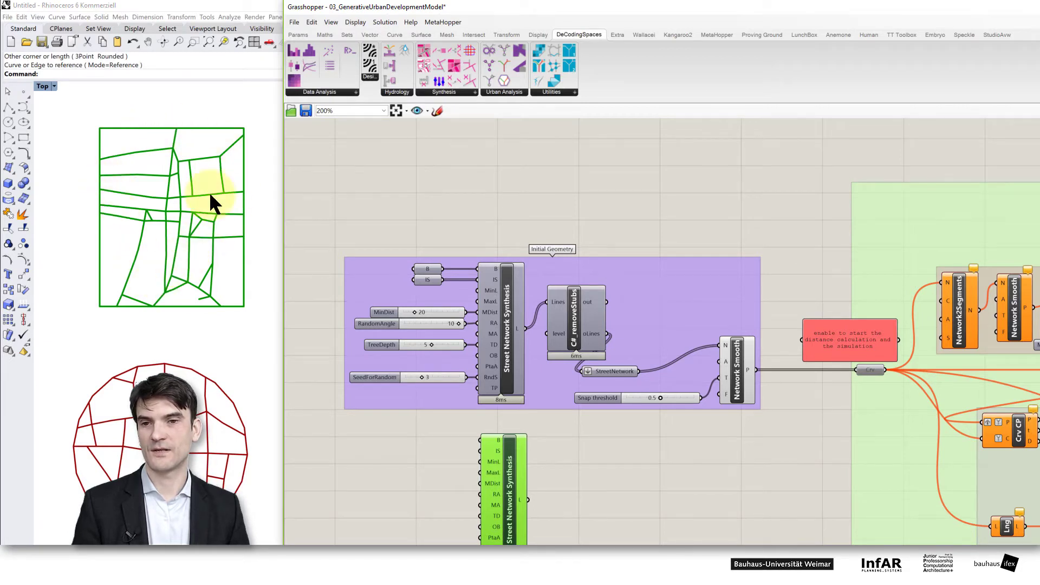
click(441, 375)
drag(467, 377, 470, 538)
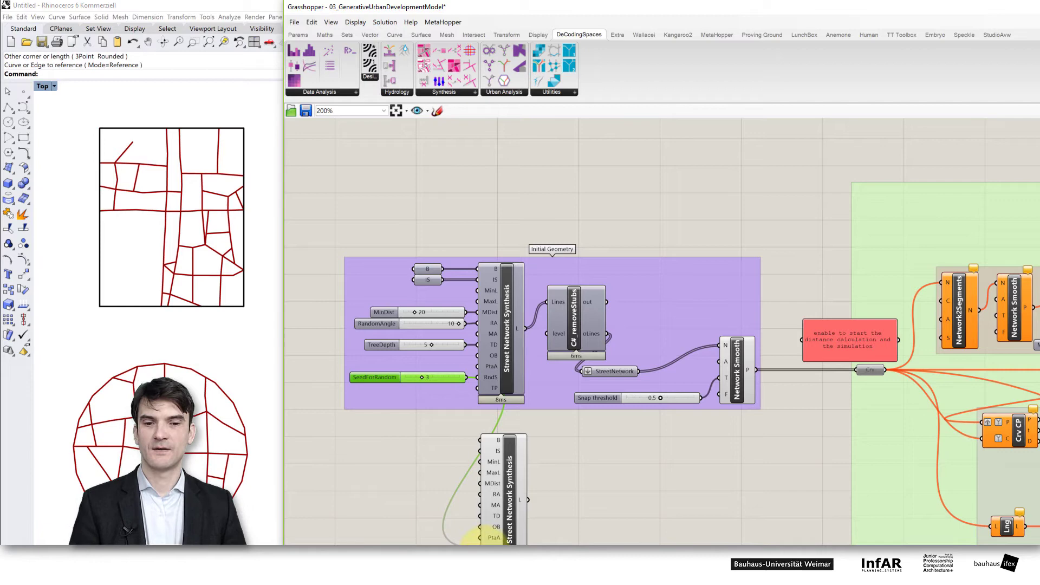
Step: Disconnect the seed wire from the second generator's RndS input
right_click(480, 540)
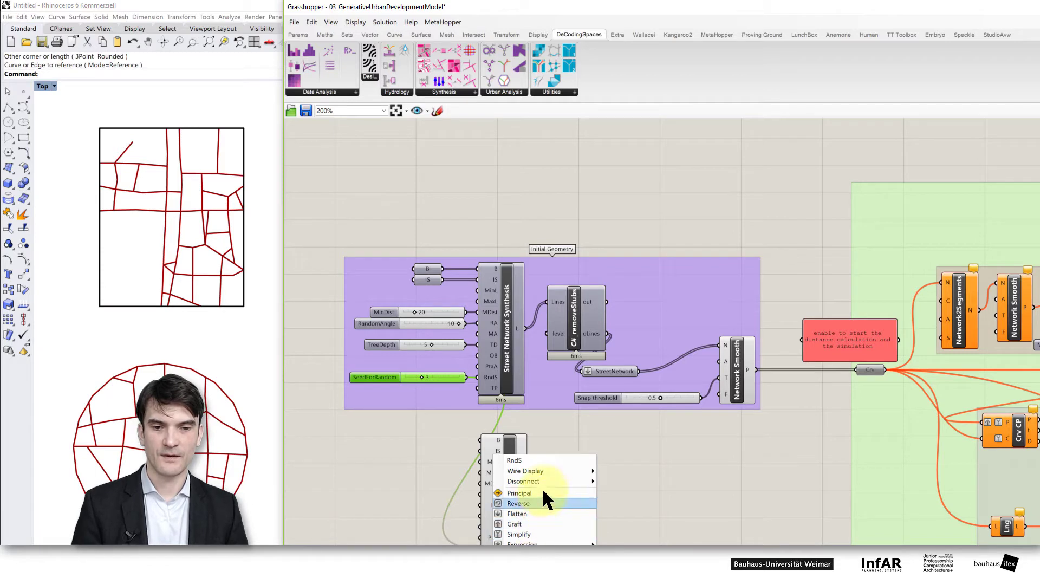
mouse_move(548, 480)
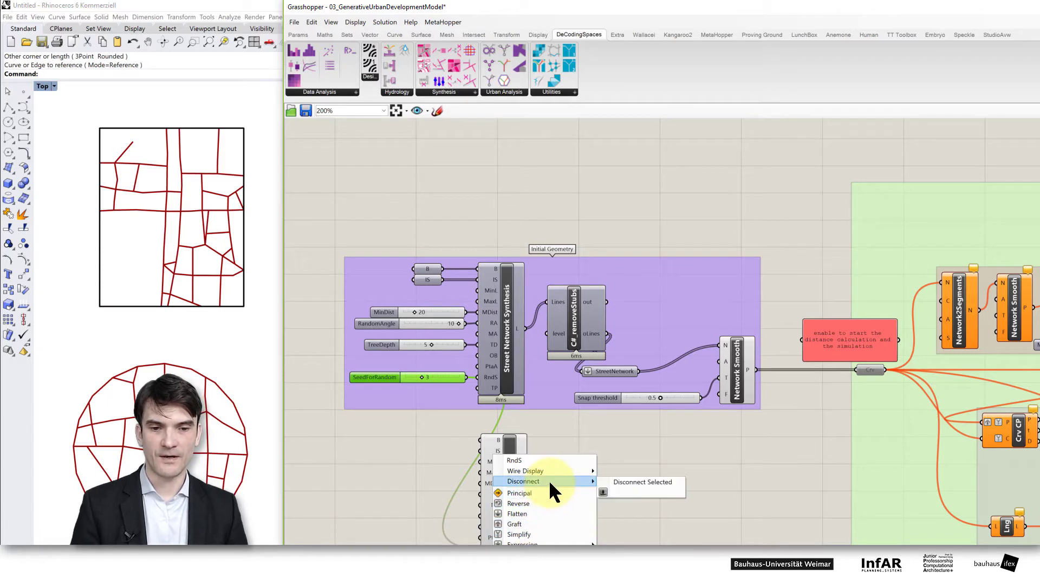
click(616, 479)
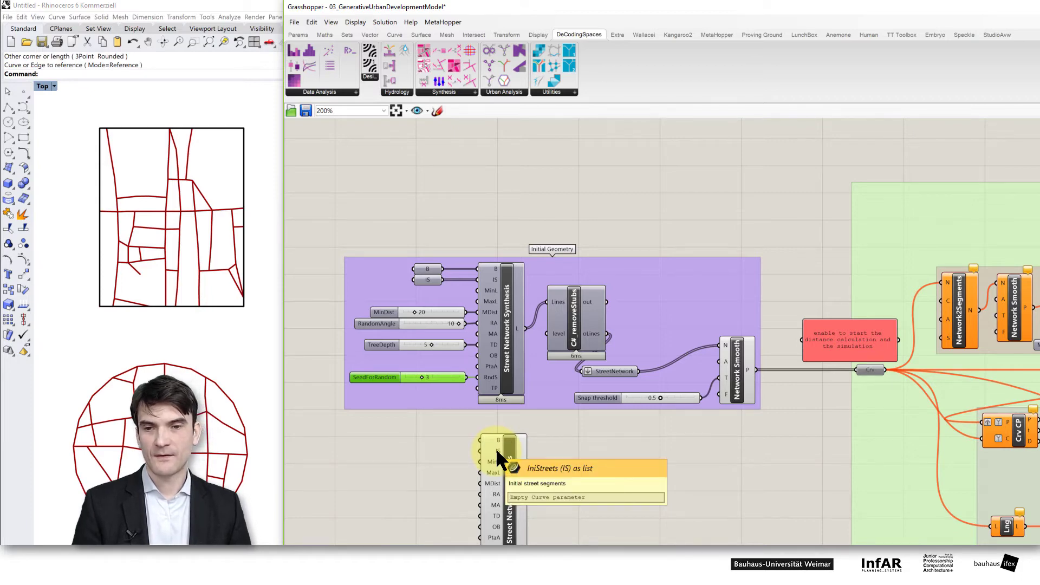
Step: Draw three polylines in Rhino: a short horizontal line, a top vertical line, and a lower vertical line
click(9, 104)
click(88, 184)
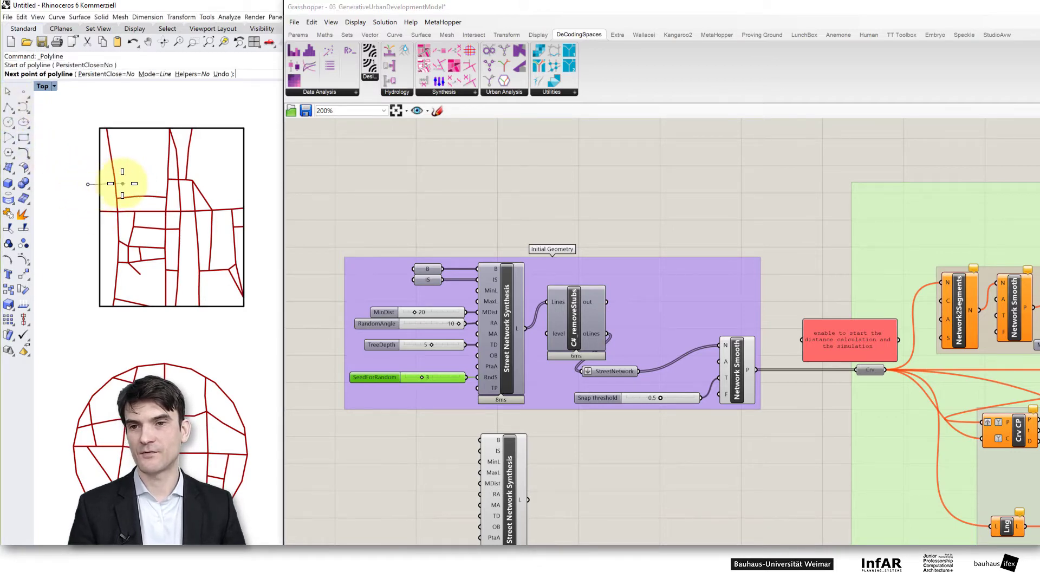
click(122, 183)
key(Return)
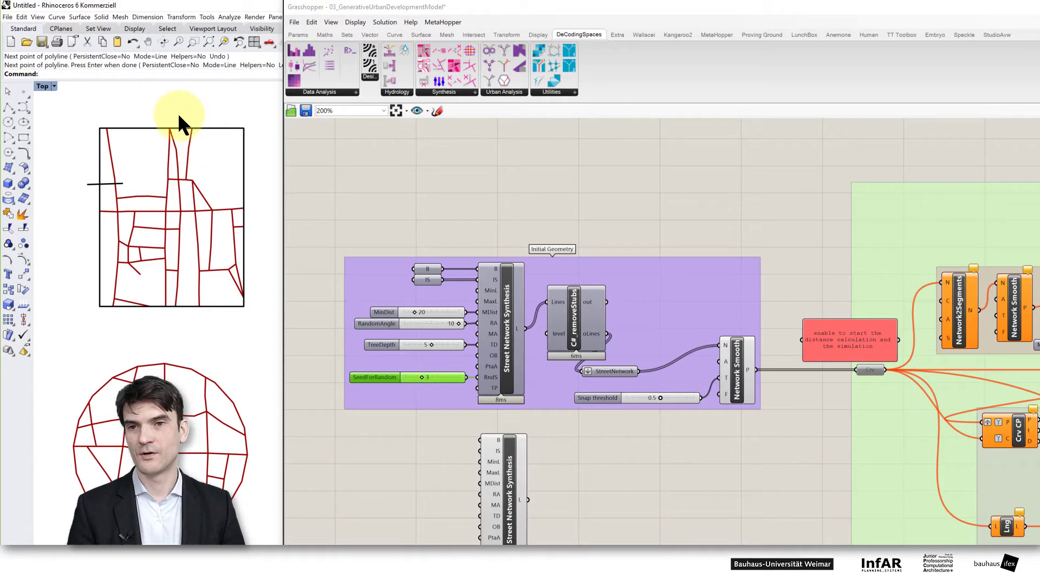
key(Return)
click(202, 121)
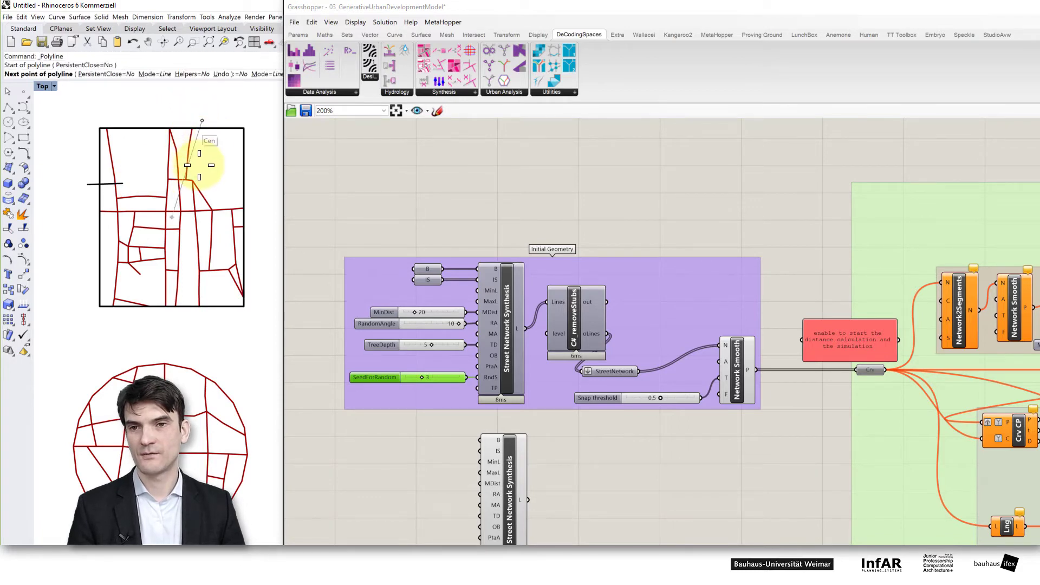
click(199, 164)
key(Return)
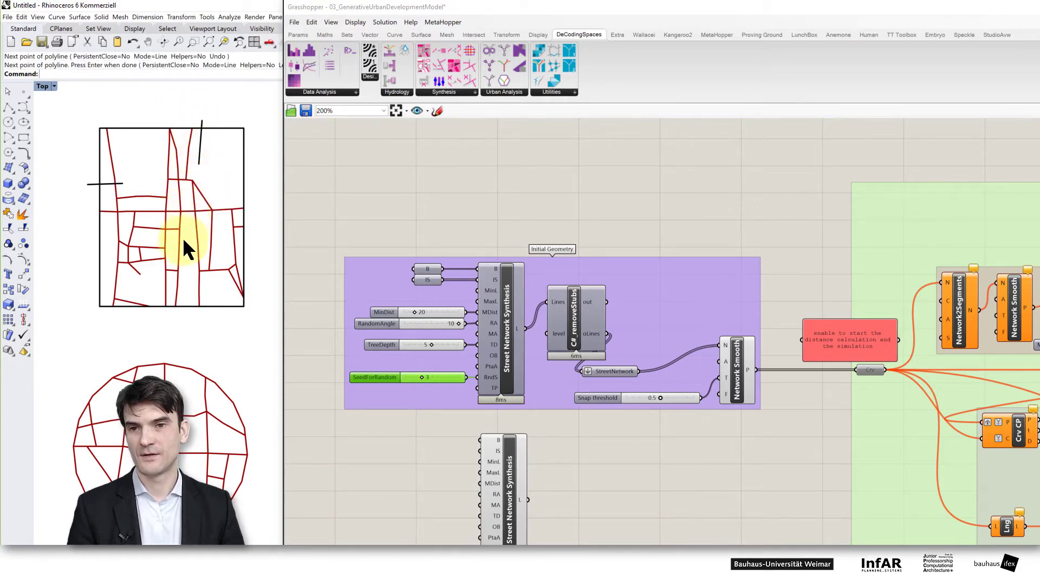
key(Return)
click(187, 240)
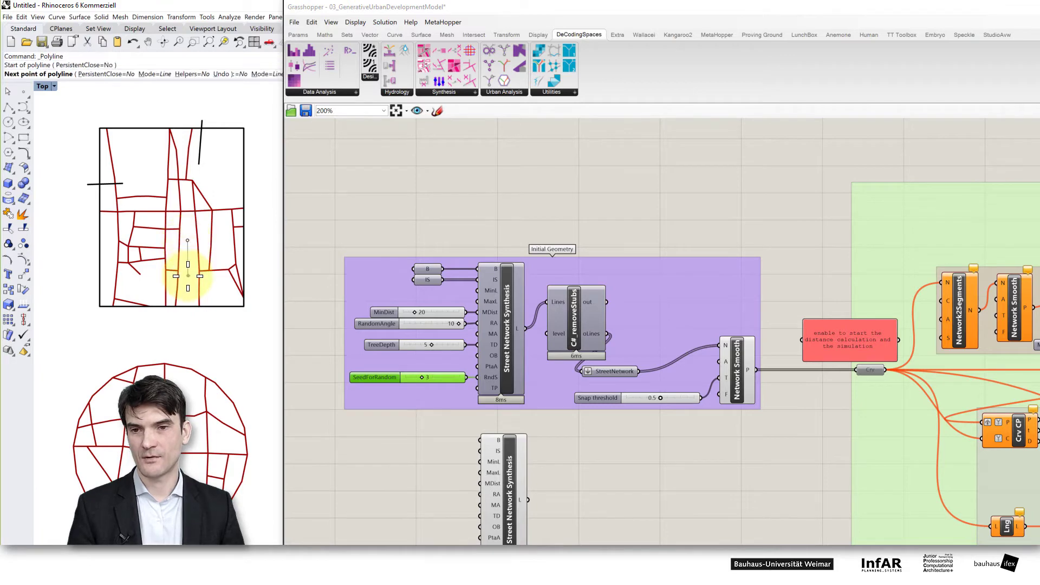
click(188, 275)
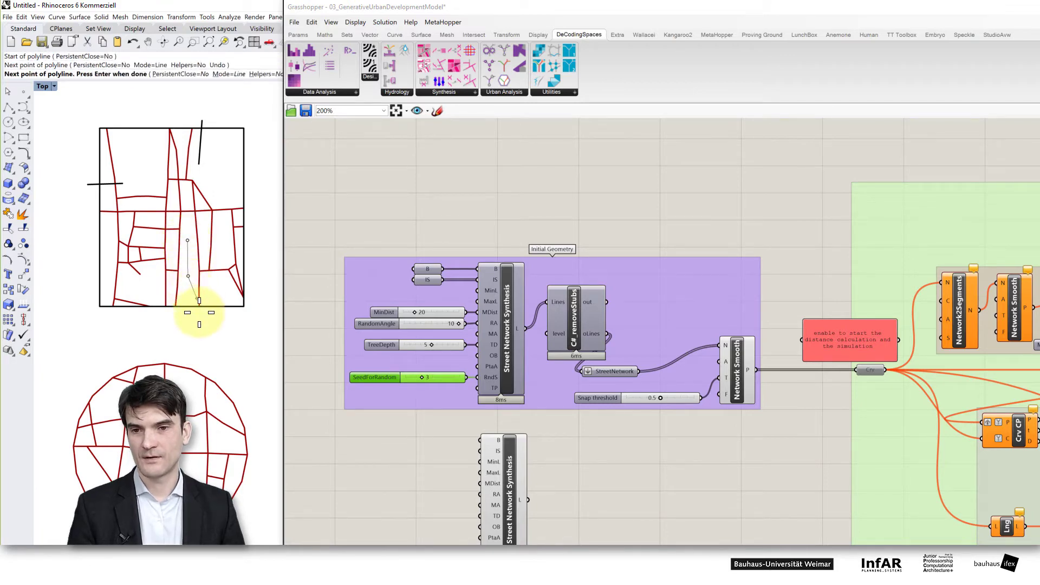
click(199, 315)
key(Return)
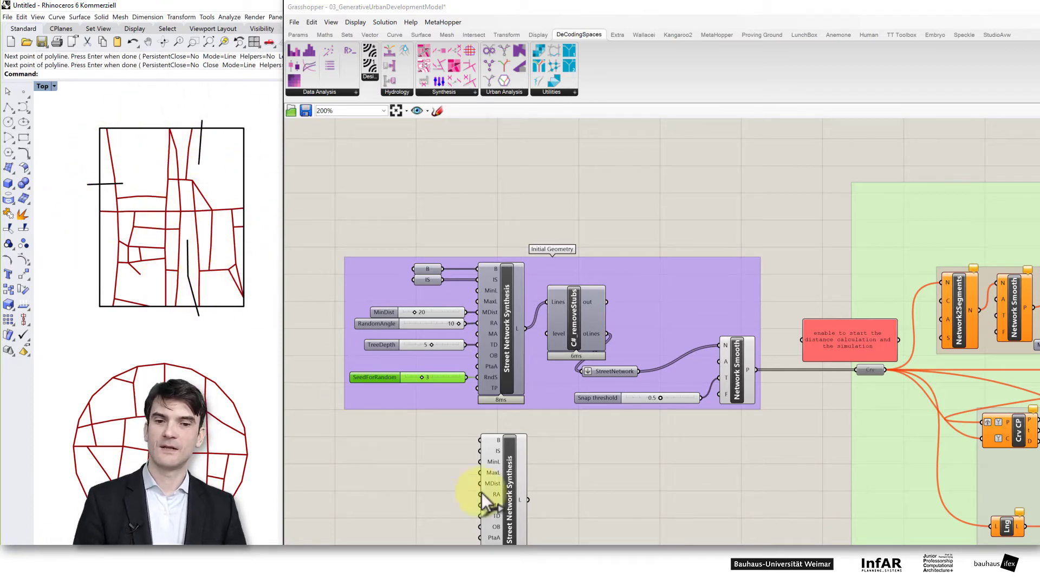
Step: Set the IS input to the horizontal and two vertical polylines as initial streets
right_click(497, 451)
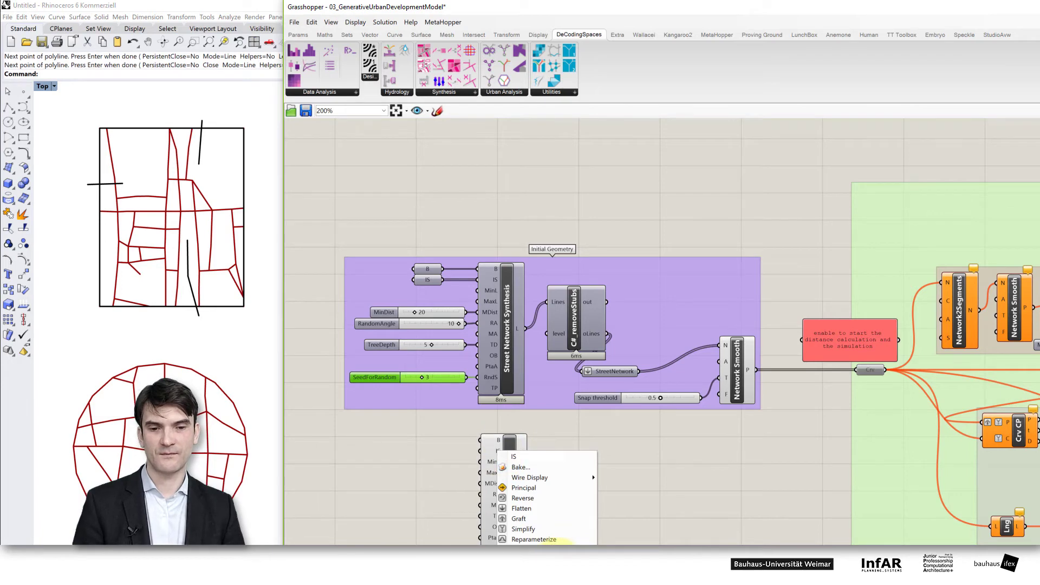
click(558, 543)
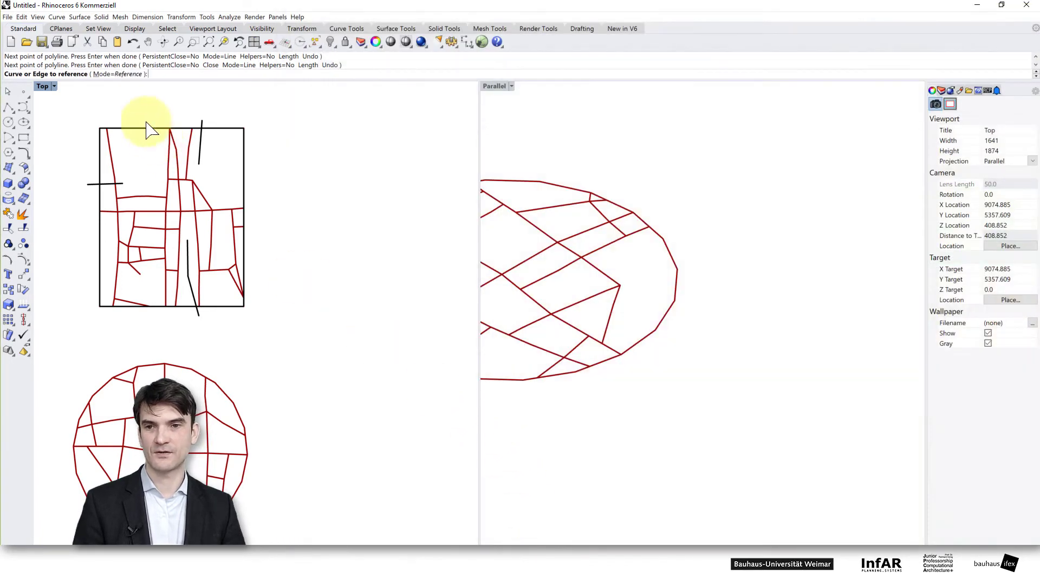
click(92, 184)
click(201, 148)
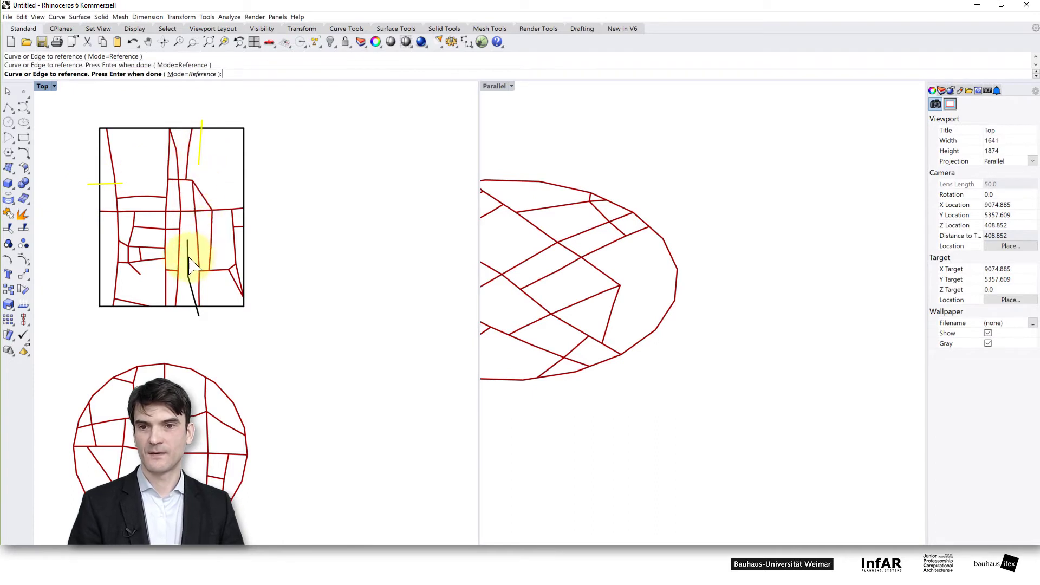
click(189, 262)
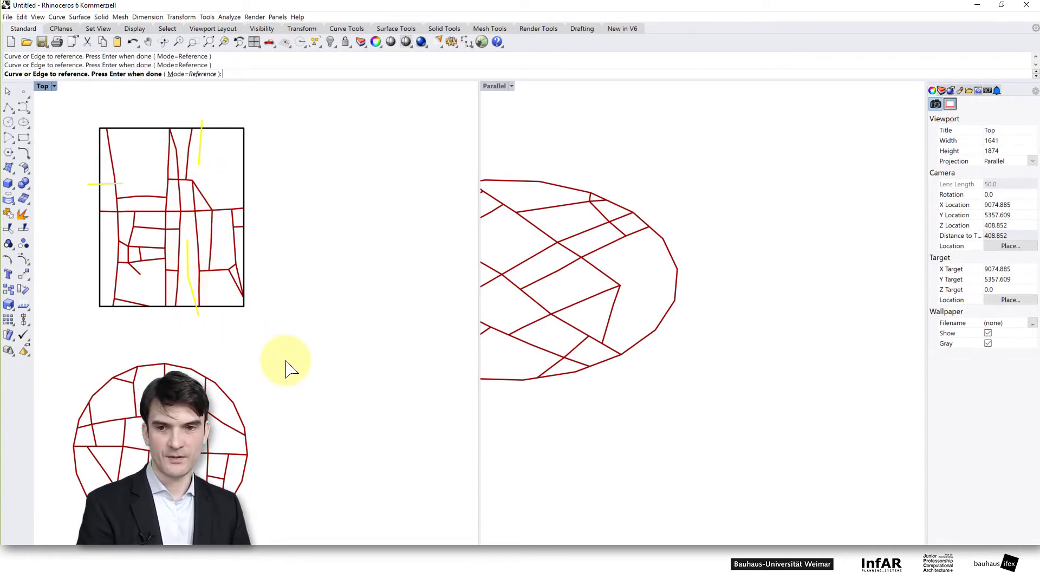
key(Return)
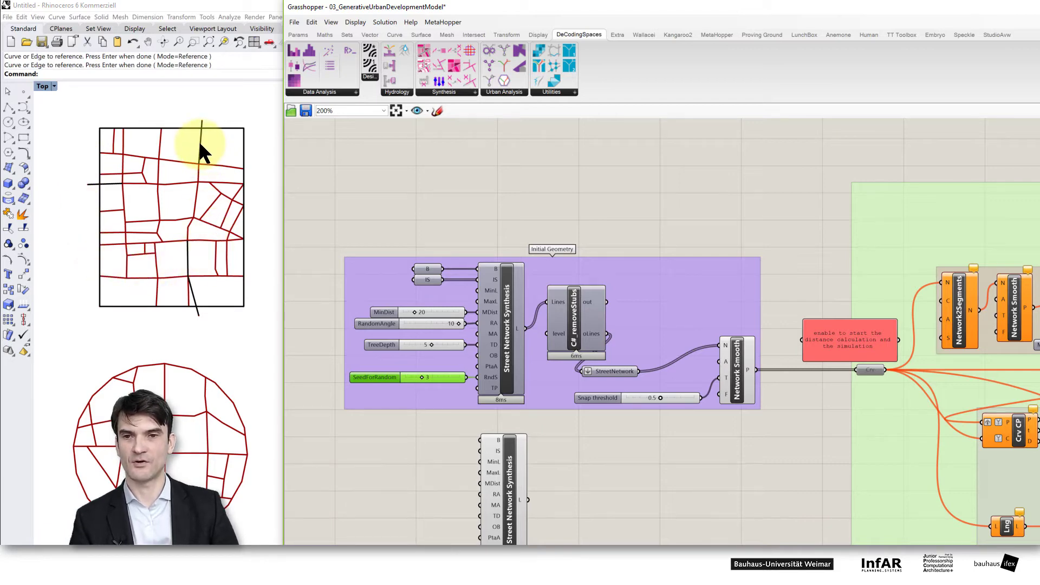
Step: Move the vertical street line left and the short horizontal line down in the Top view
drag(199, 146, 188, 139)
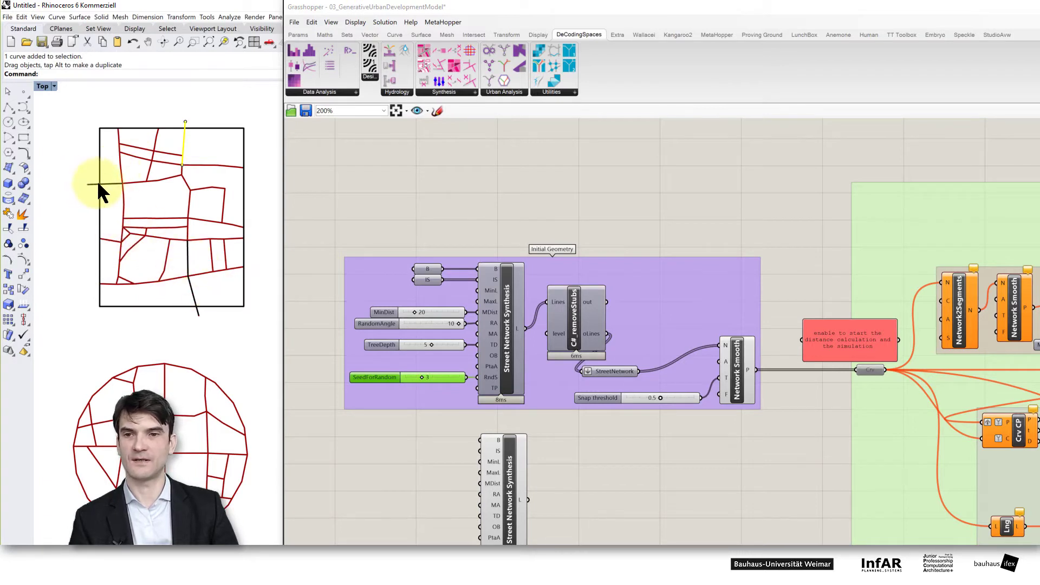
drag(105, 184, 107, 201)
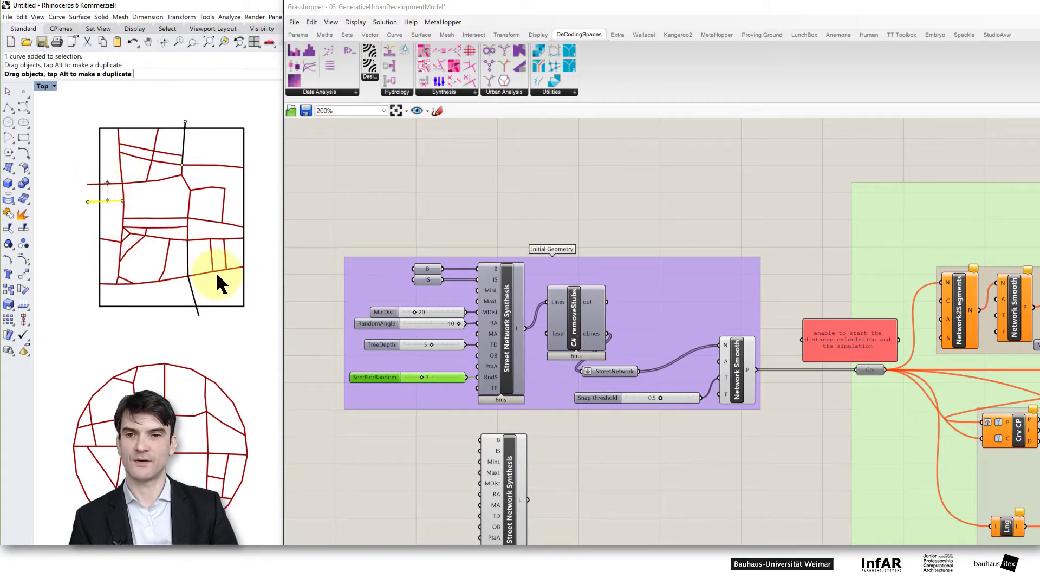
drag(217, 275, 183, 316)
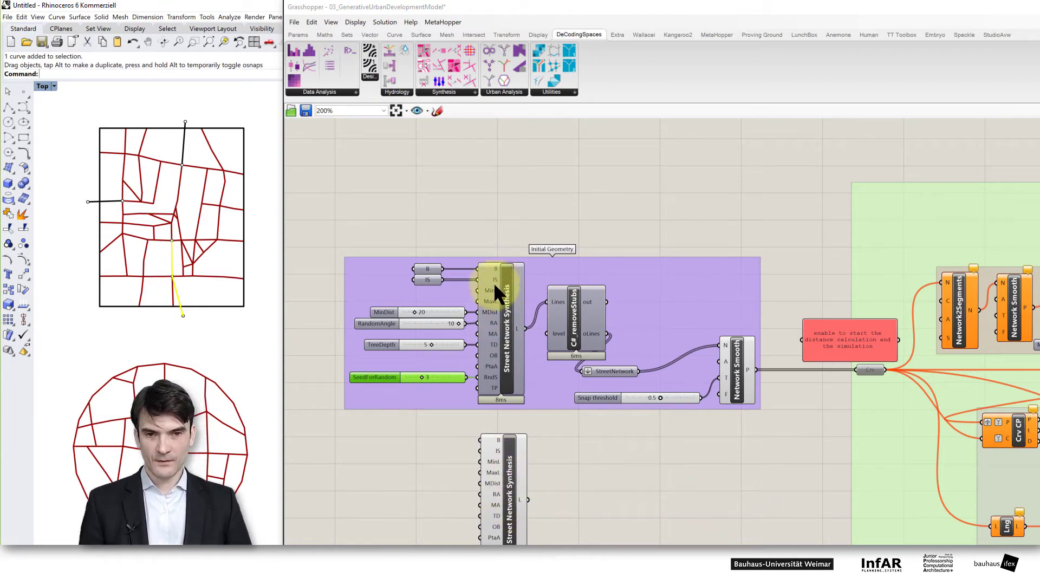
Step: Preview the upper Street Network Synthesis component, then Network Smooth's result
click(501, 309)
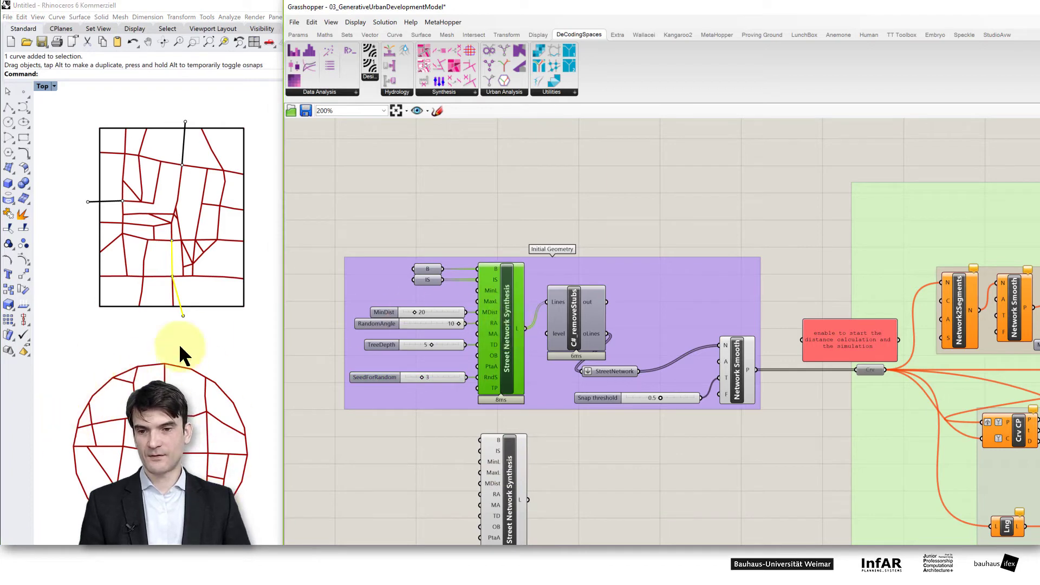
click(262, 313)
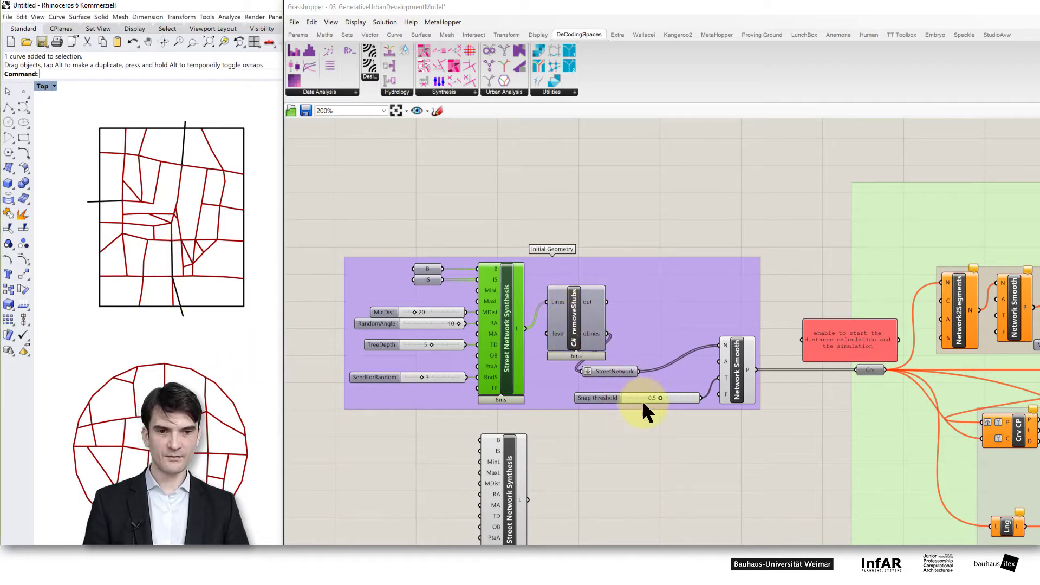
click(737, 376)
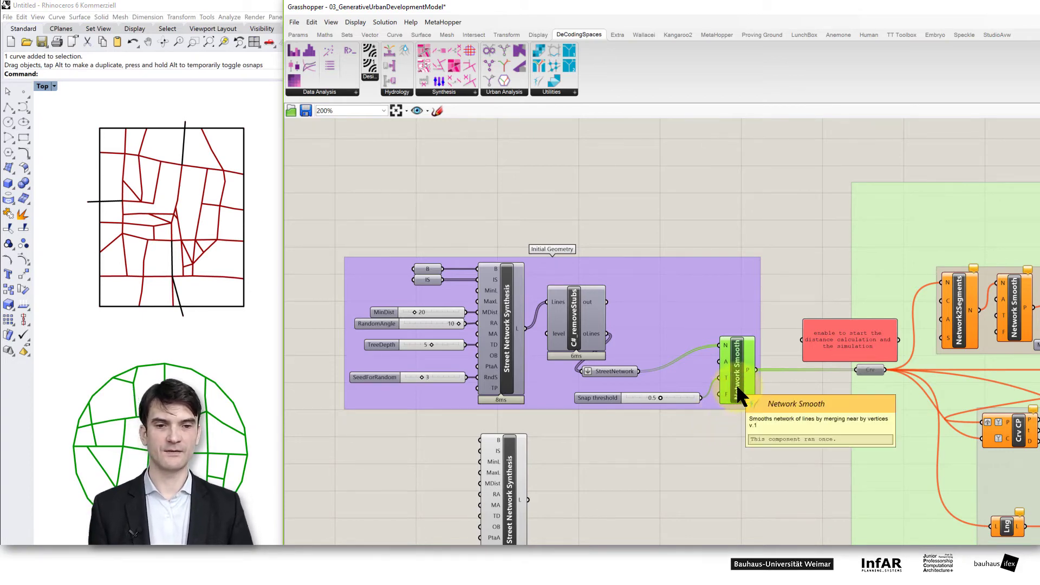
Step: Move the StreetNetwork parameter right and bring the blocks and parcels groups into view
drag(618, 375, 671, 376)
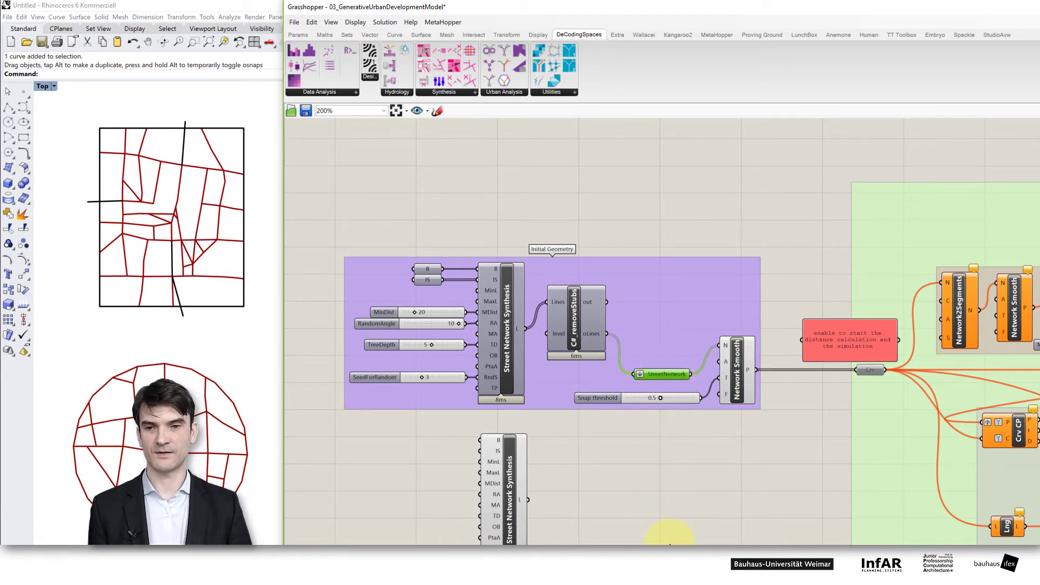
click(736, 366)
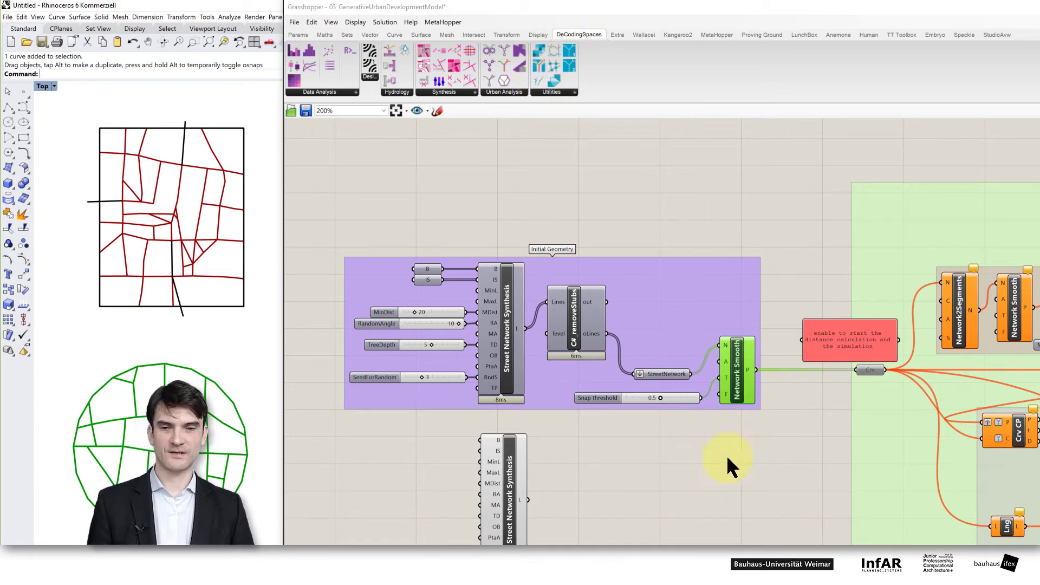
right_drag(686, 436, 585, 358)
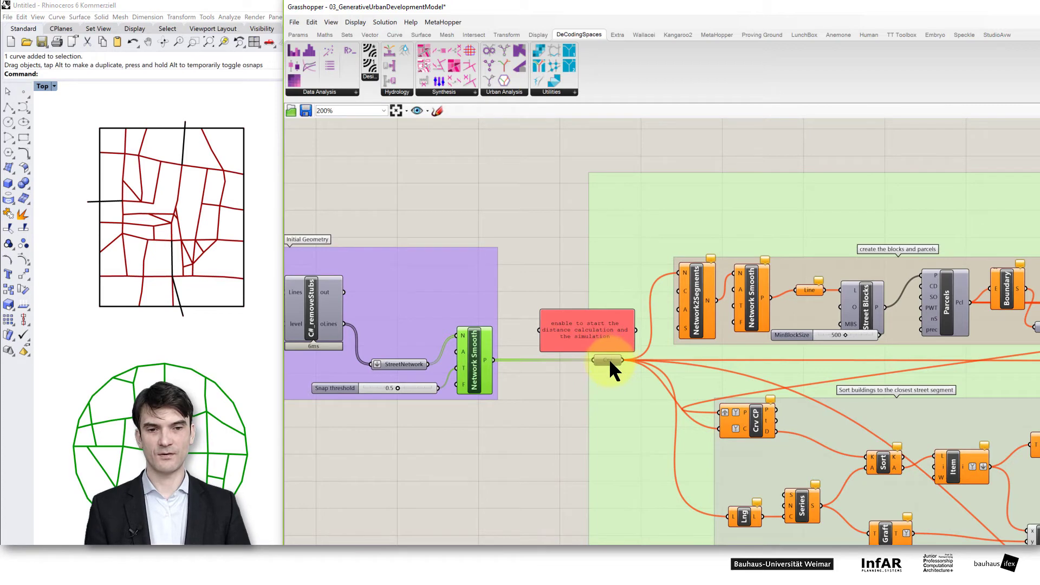
right_click(609, 359)
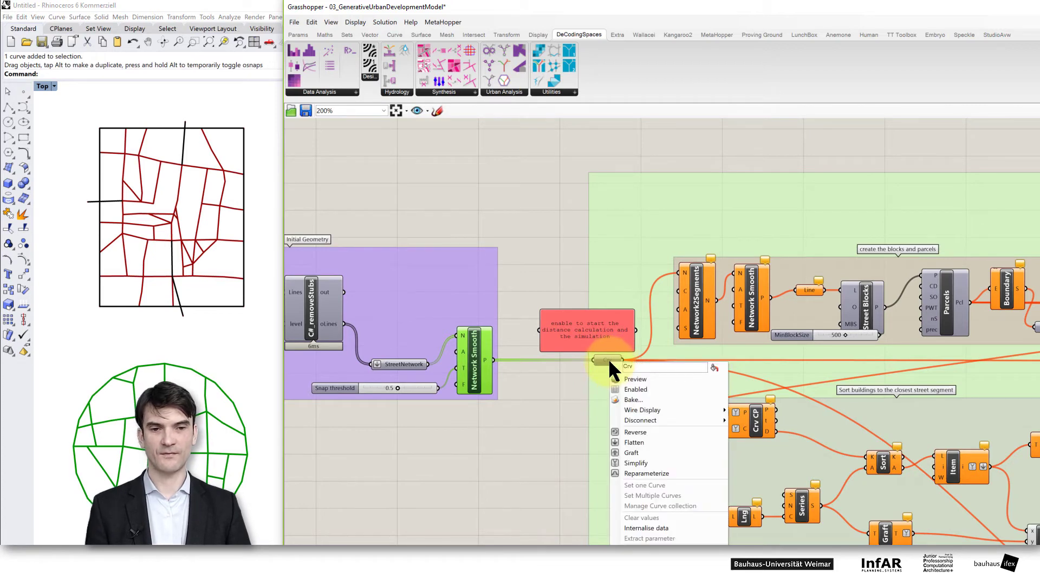
click(640, 385)
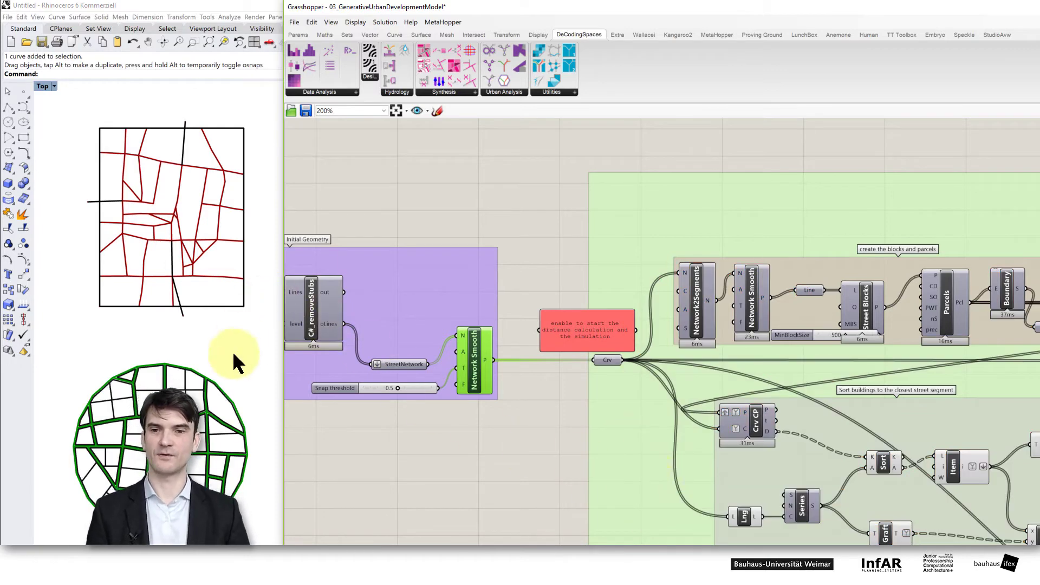
right_drag(226, 372, 225, 150)
click(481, 378)
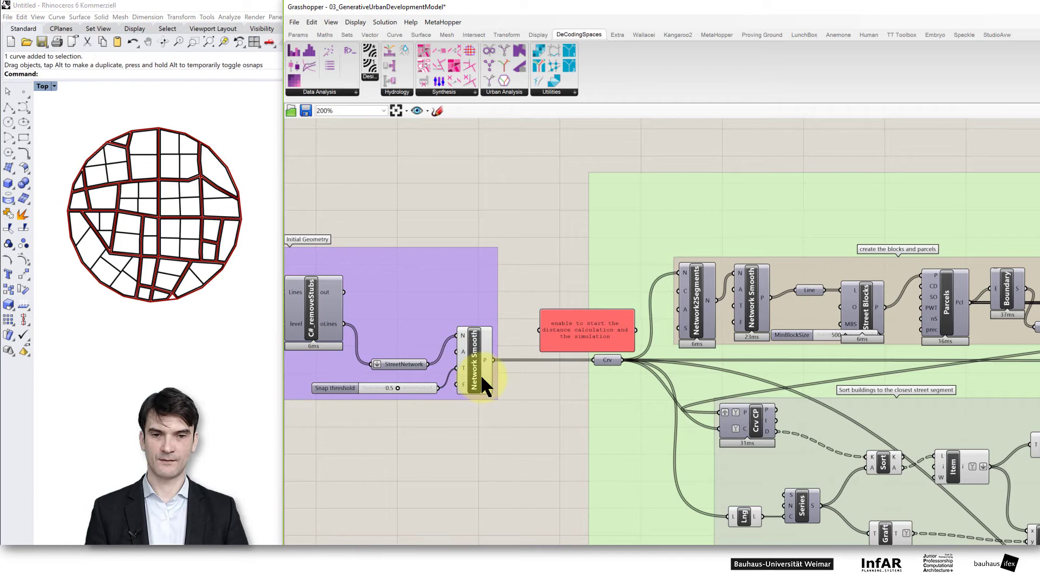
right_click(480, 375)
right_click(470, 364)
right_click(472, 364)
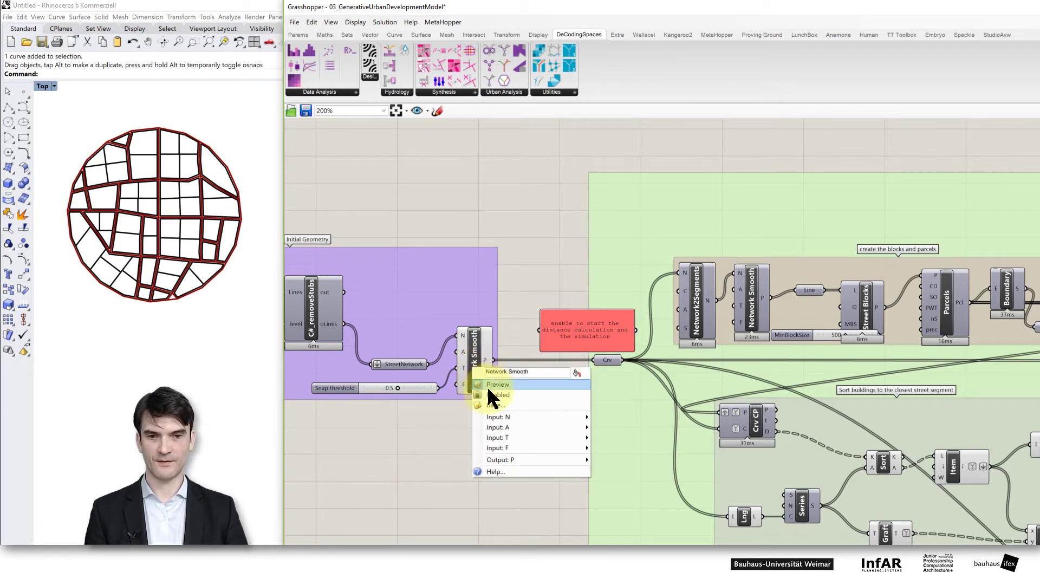
click(492, 384)
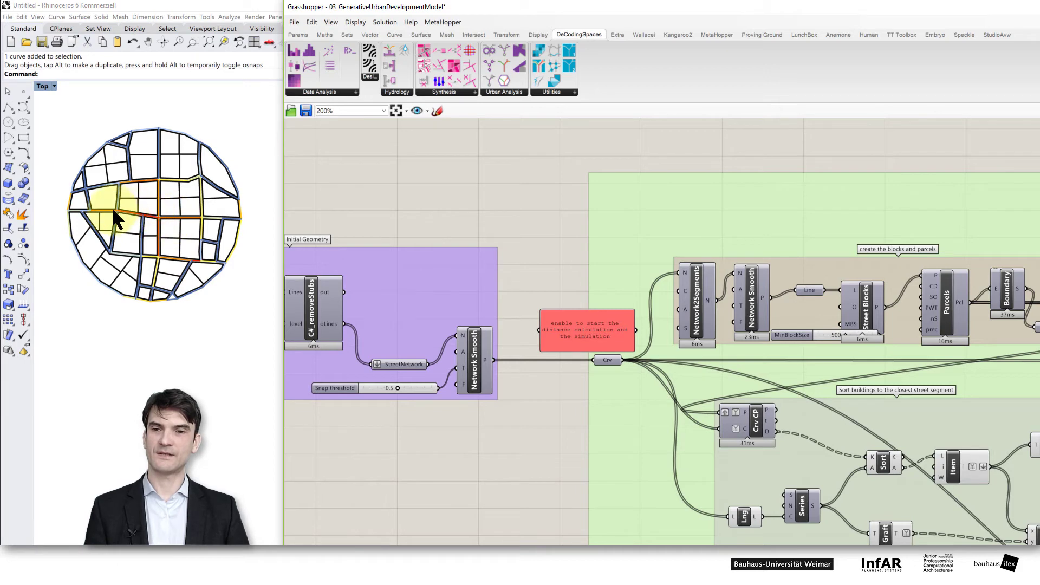
scroll(142, 228, up, 1)
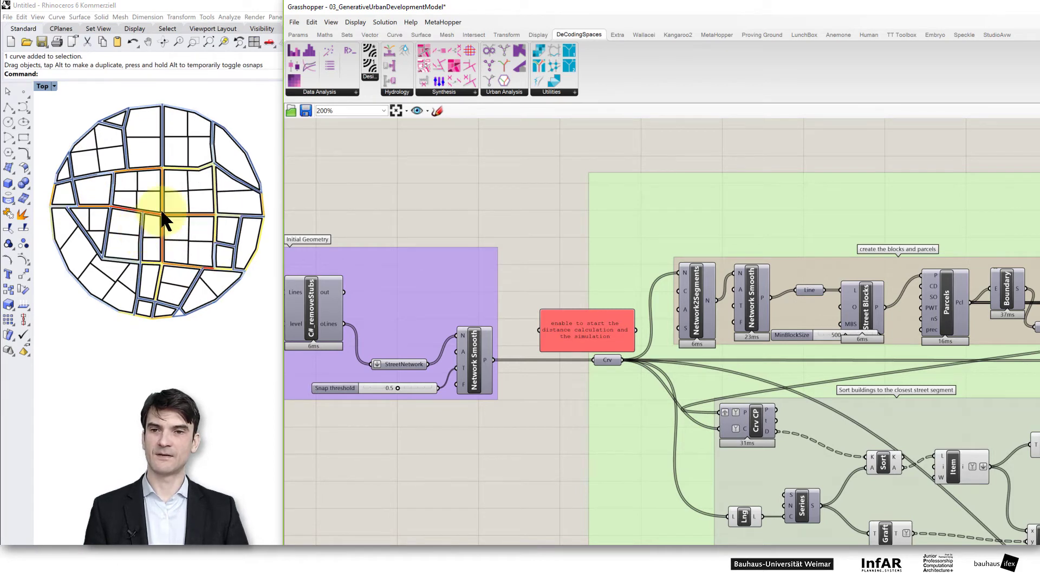
scroll(158, 206, down, 1)
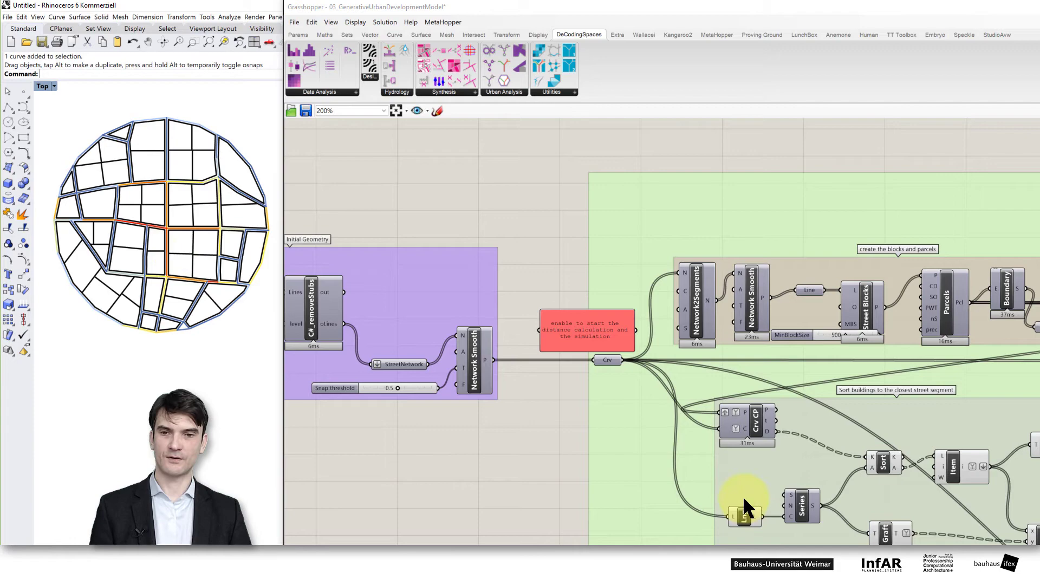
Step: Zoom out and pan across the shortest-path, centrality and visualization groups
right_drag(743, 496, 694, 473)
scroll(596, 482, down, 1)
scroll(693, 473, down, 3)
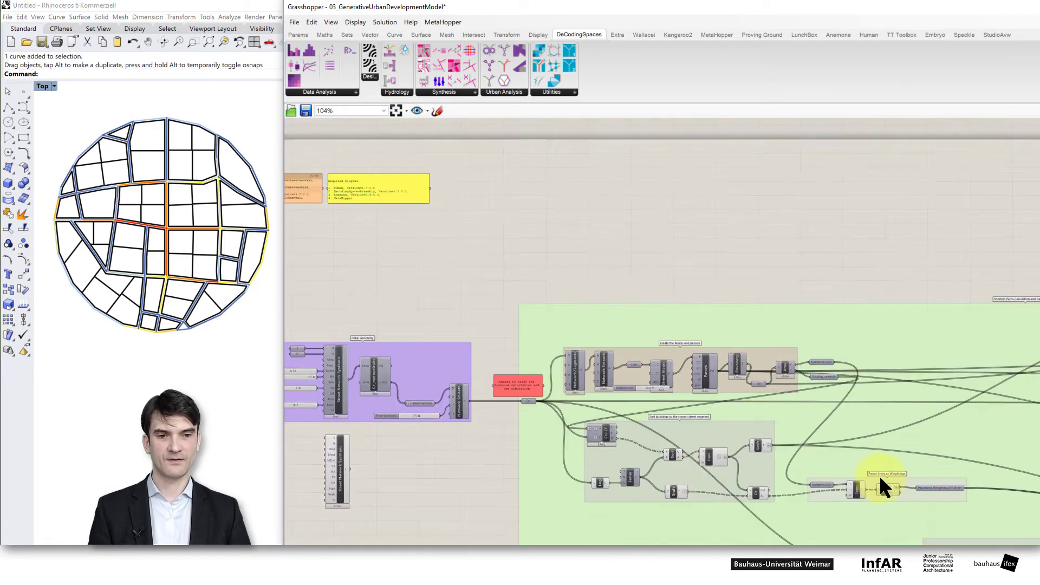
right_drag(805, 437, 647, 364)
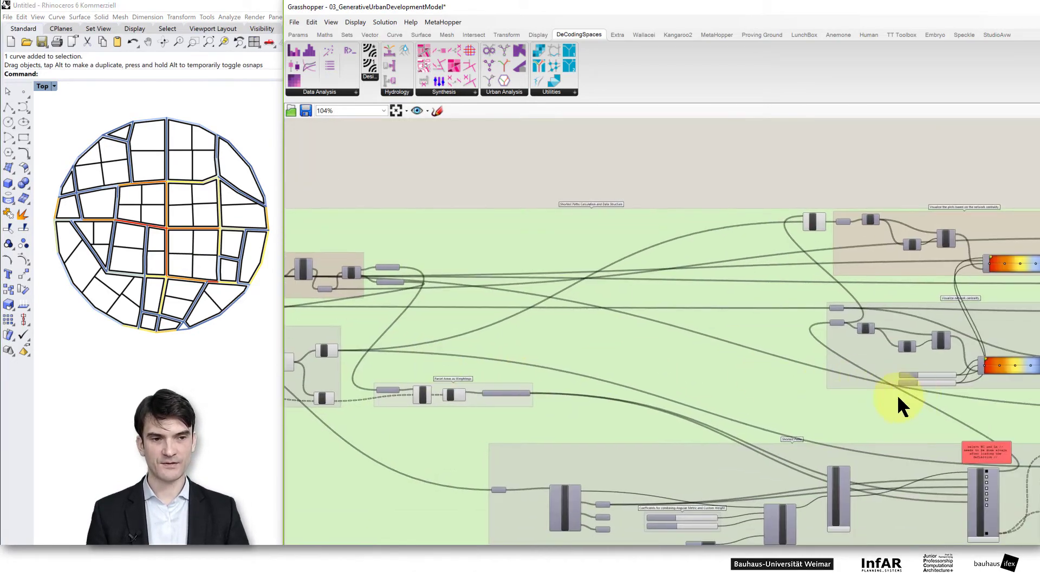
right_drag(809, 395, 430, 398)
scroll(901, 392, down, 2)
right_drag(901, 393, 646, 390)
scroll(642, 392, down, 1)
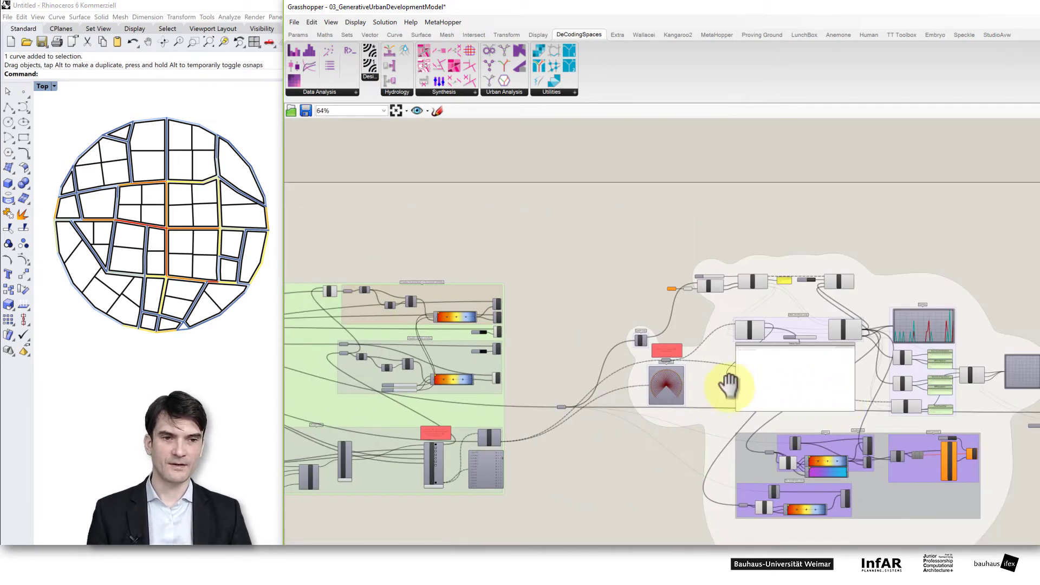
right_drag(727, 383, 434, 361)
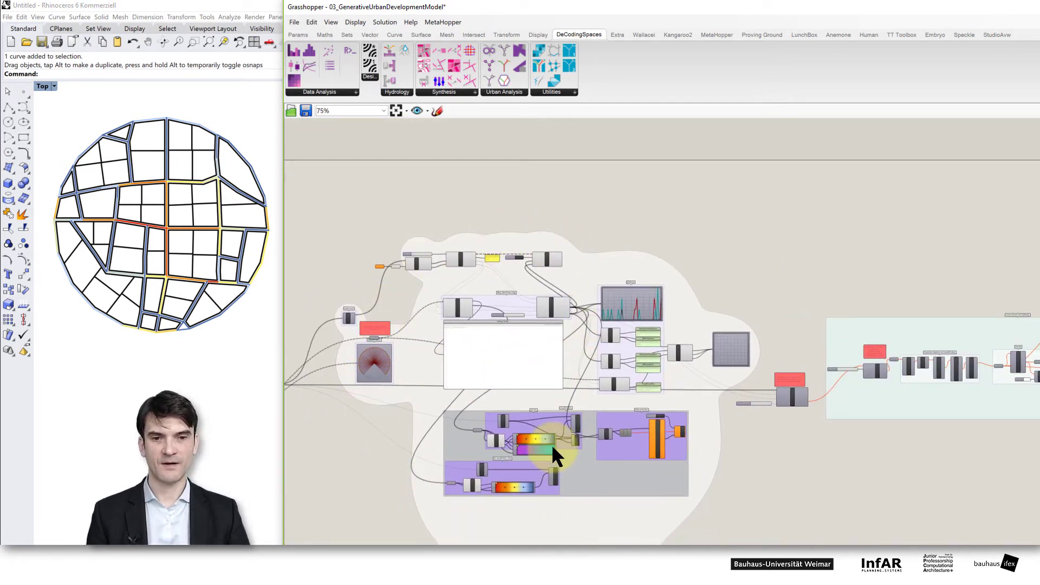
scroll(551, 444, up, 3)
Step: Enable Preview on PreviewMat so the blocks show blue, yellow and red in Rhino
right_click(606, 391)
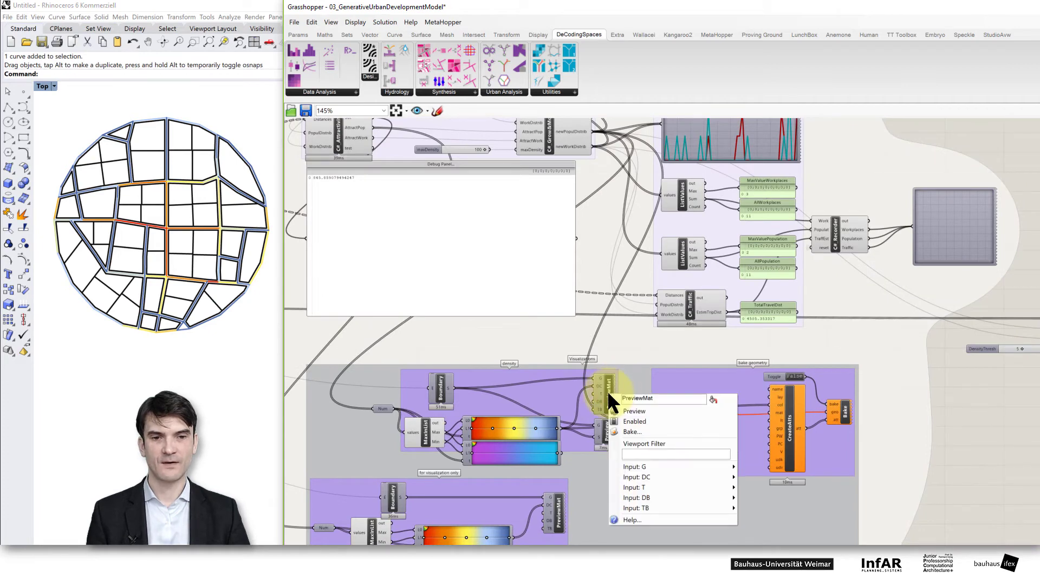
click(630, 411)
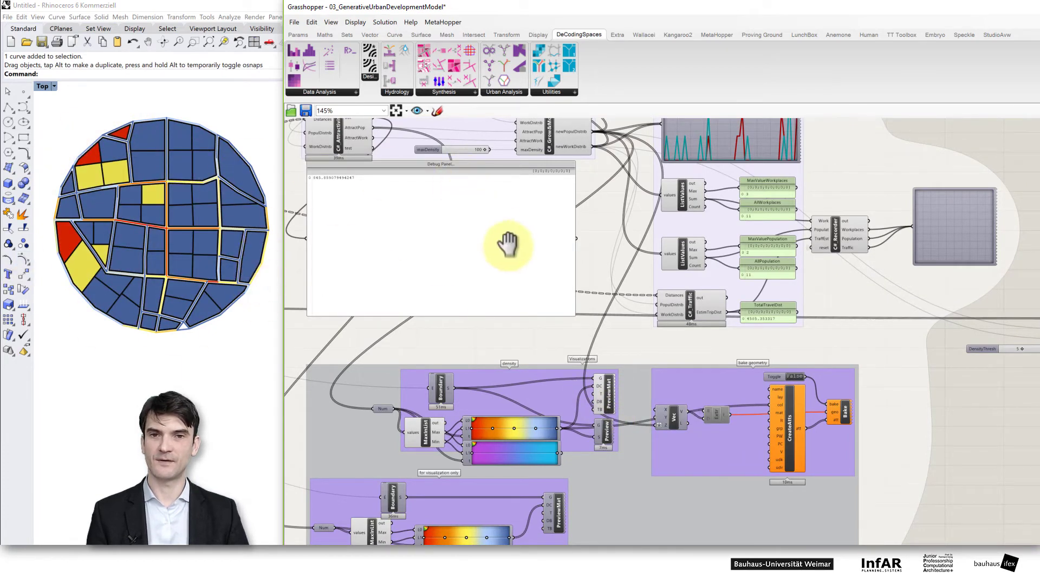
right_drag(506, 244, 697, 399)
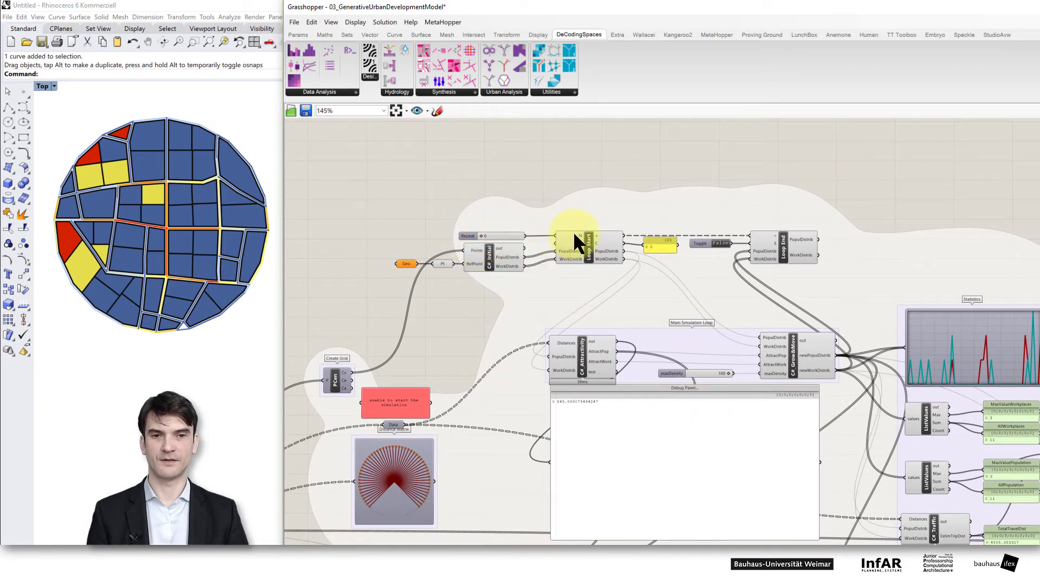
Step: Leave the Repeat count unchanged and open the C#_Attractivity component's context menu
click(494, 235)
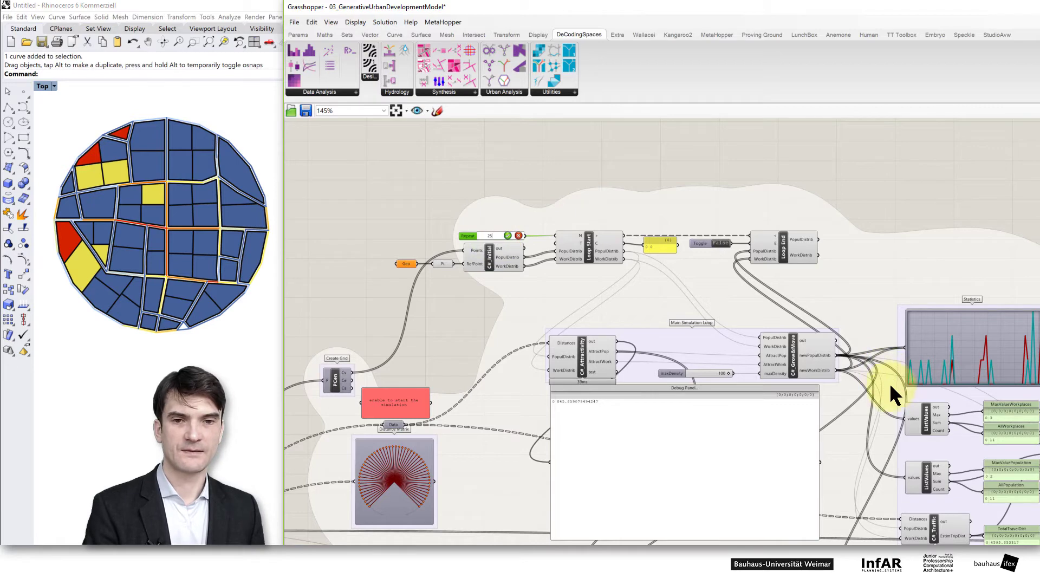
key(Escape)
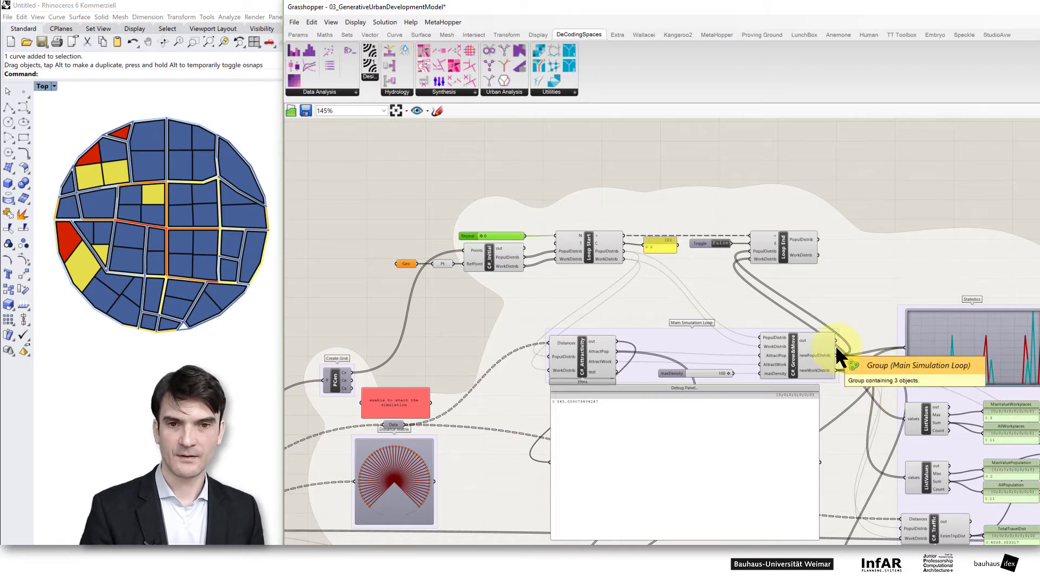
right_drag(899, 375, 287, 320)
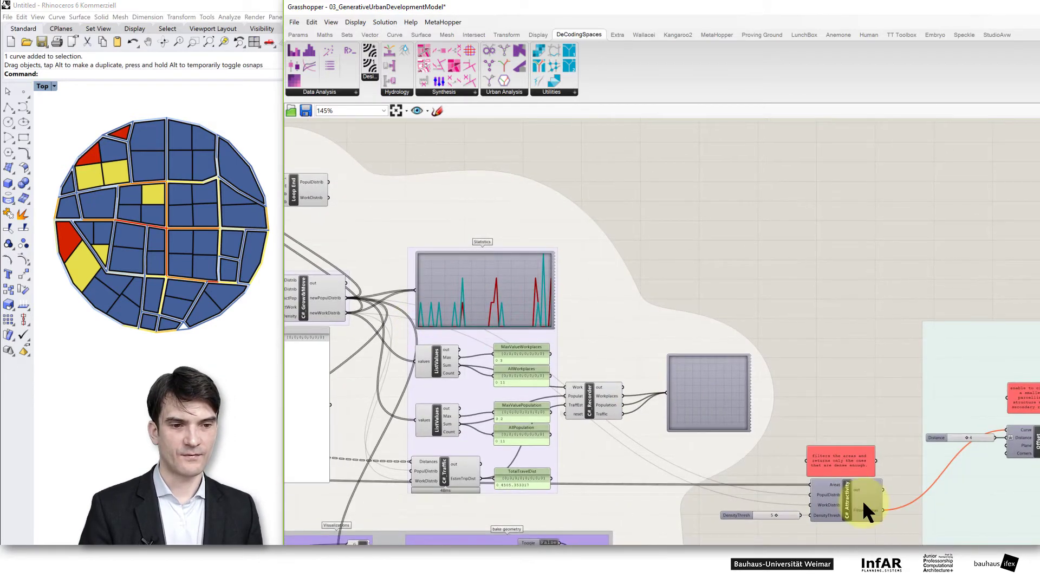
right_drag(916, 506, 804, 489)
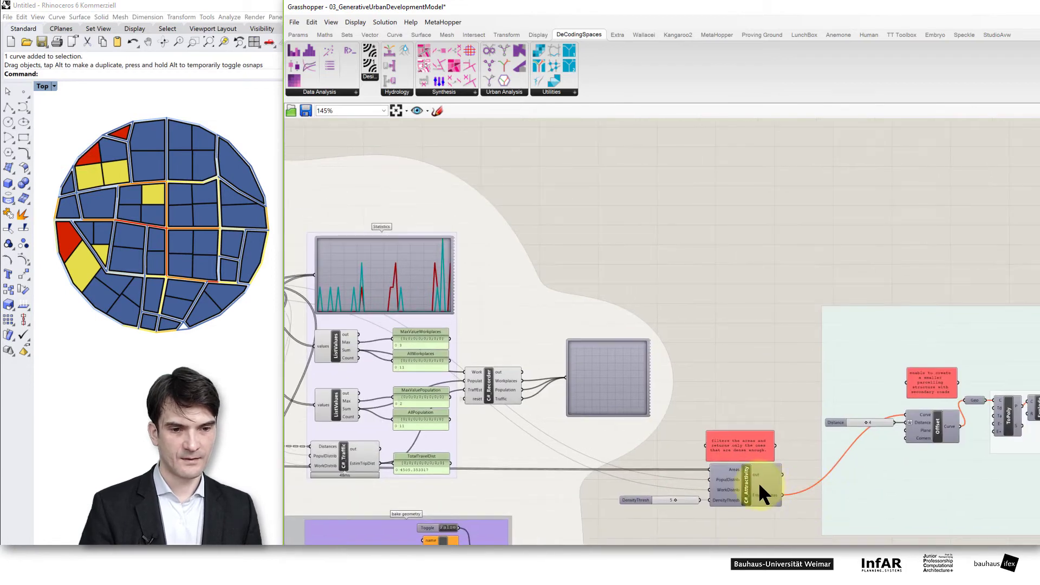
right_click(751, 493)
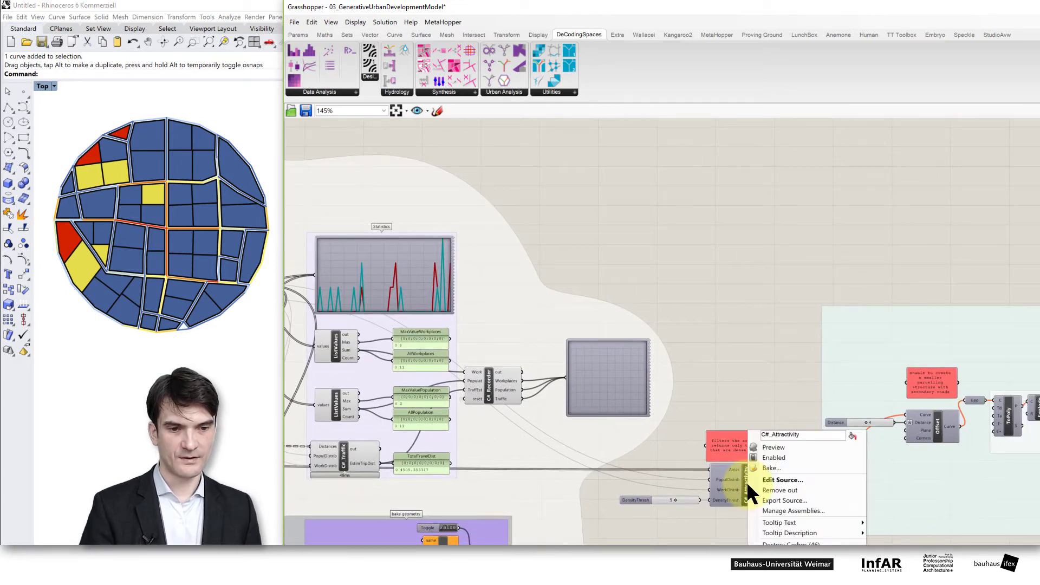
Step: Disable C#_Attractivity and run the Anemone growth loop for 50 iterations
click(769, 456)
right_drag(838, 323, 935, 357)
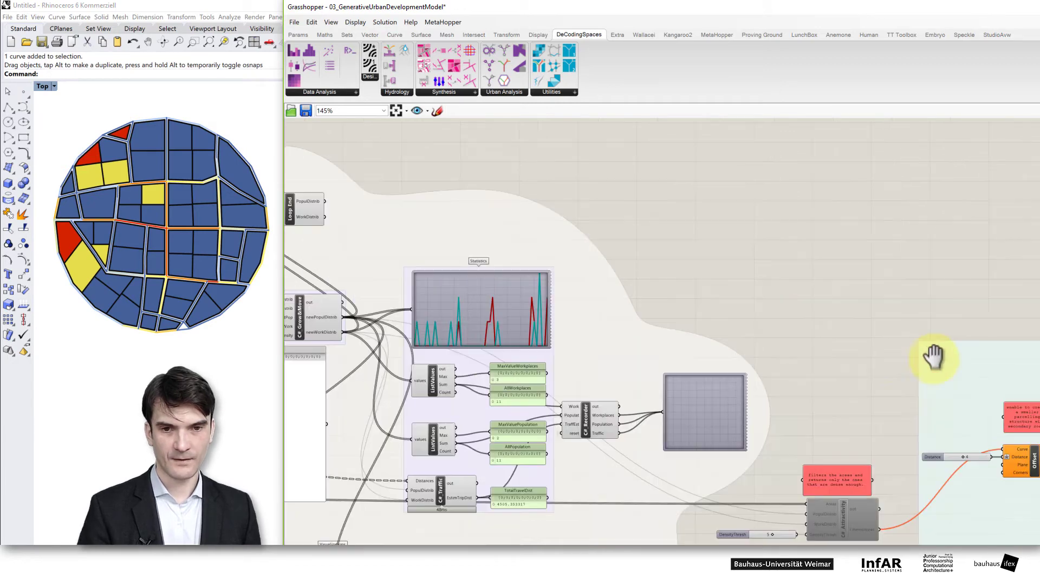
right_drag(304, 271, 679, 293)
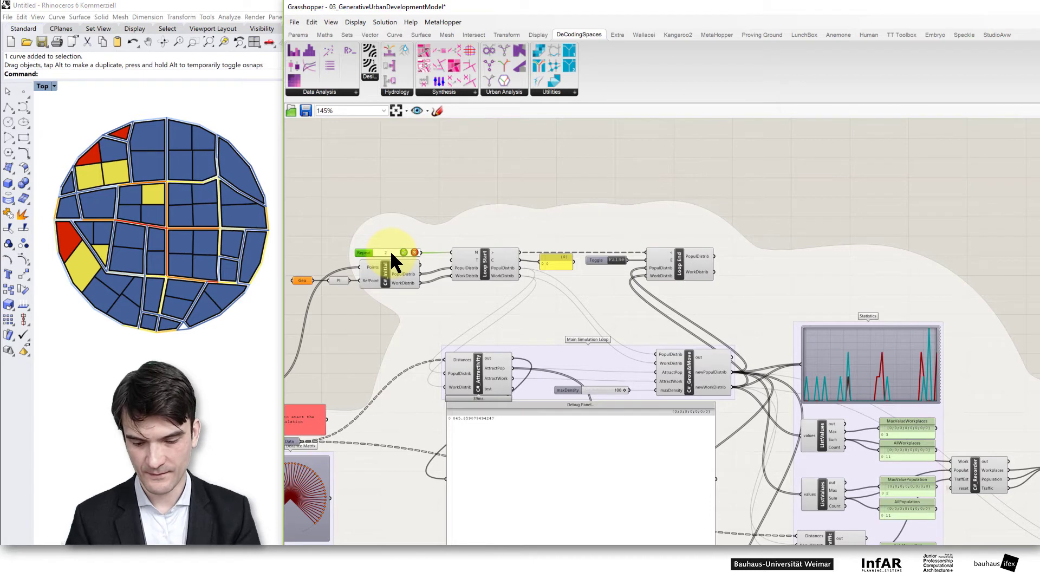
click(392, 253)
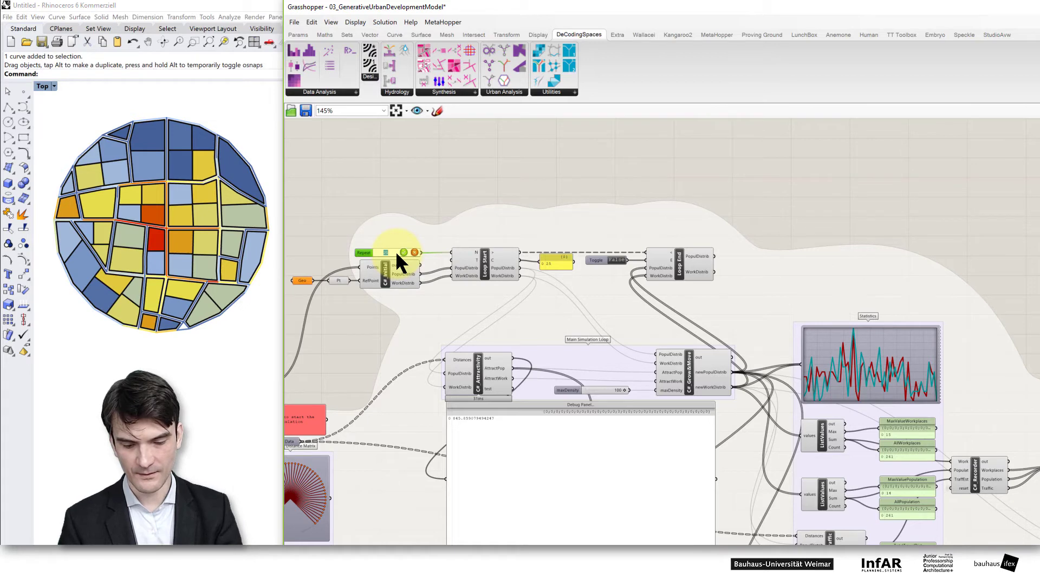
key(Return)
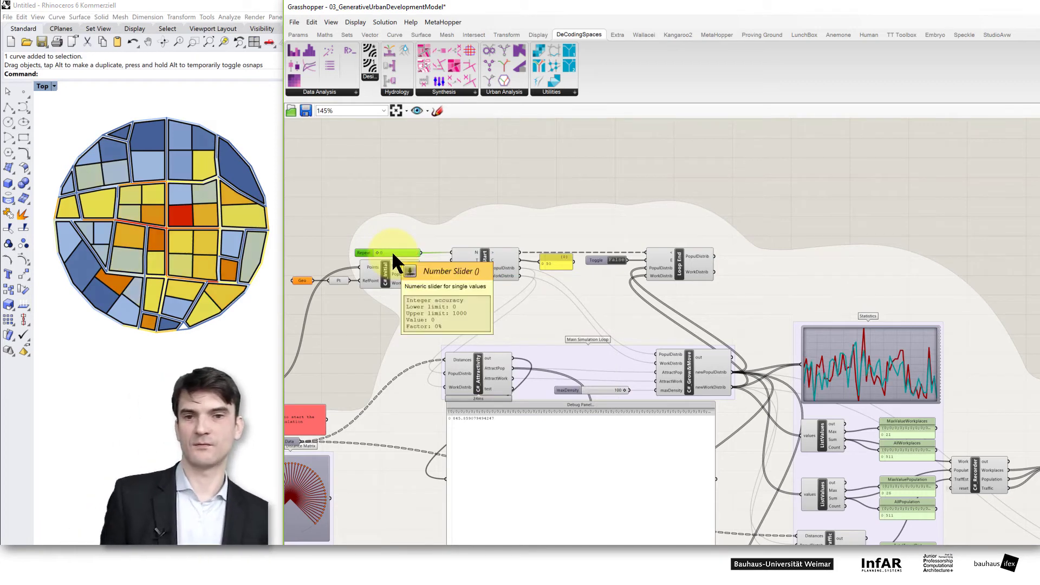
Step: Reset the growth simulation from Loop Start to its starting state
click(485, 264)
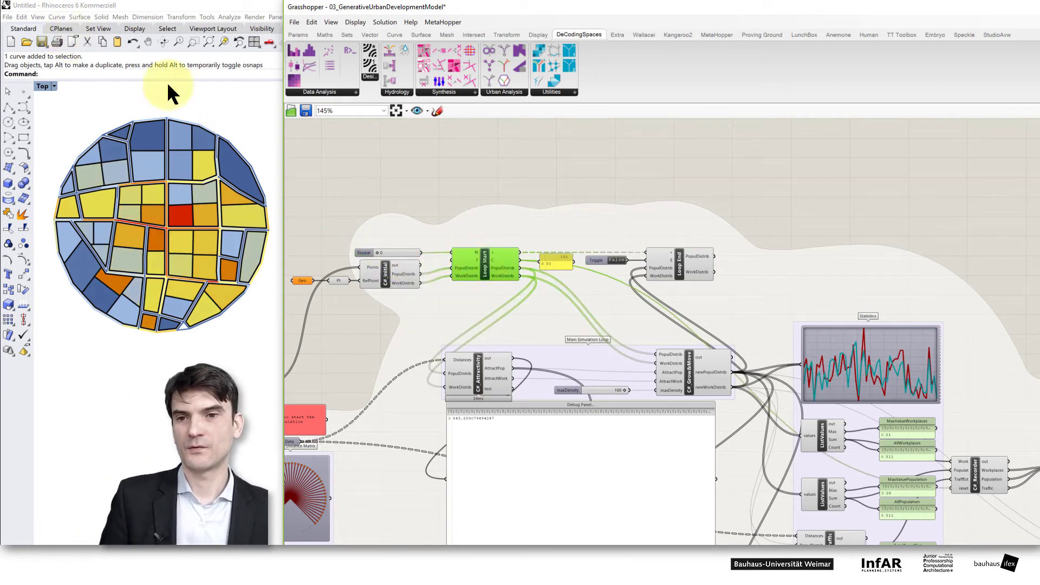
click(133, 215)
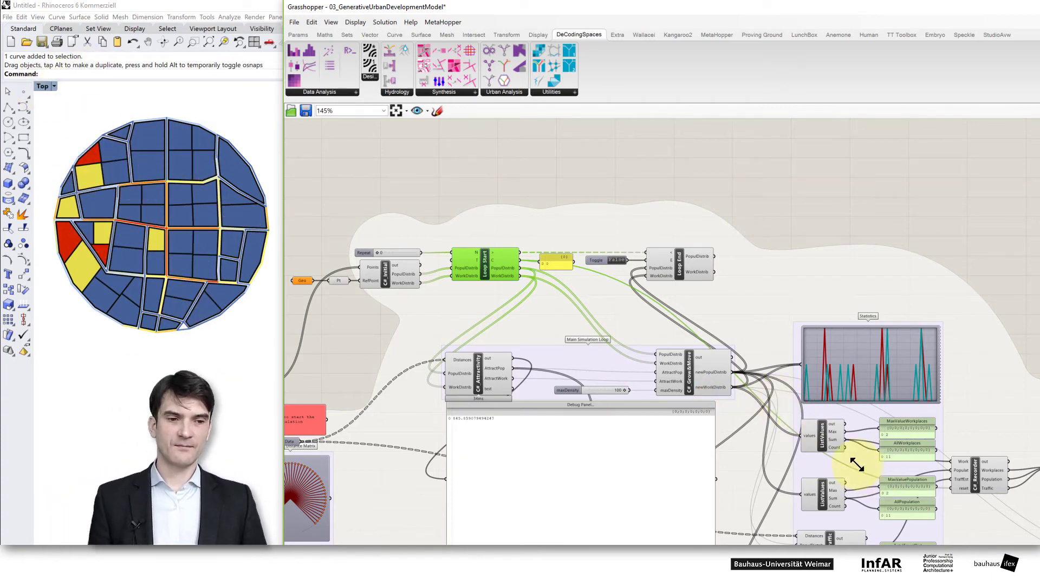
right_drag(858, 464, 576, 367)
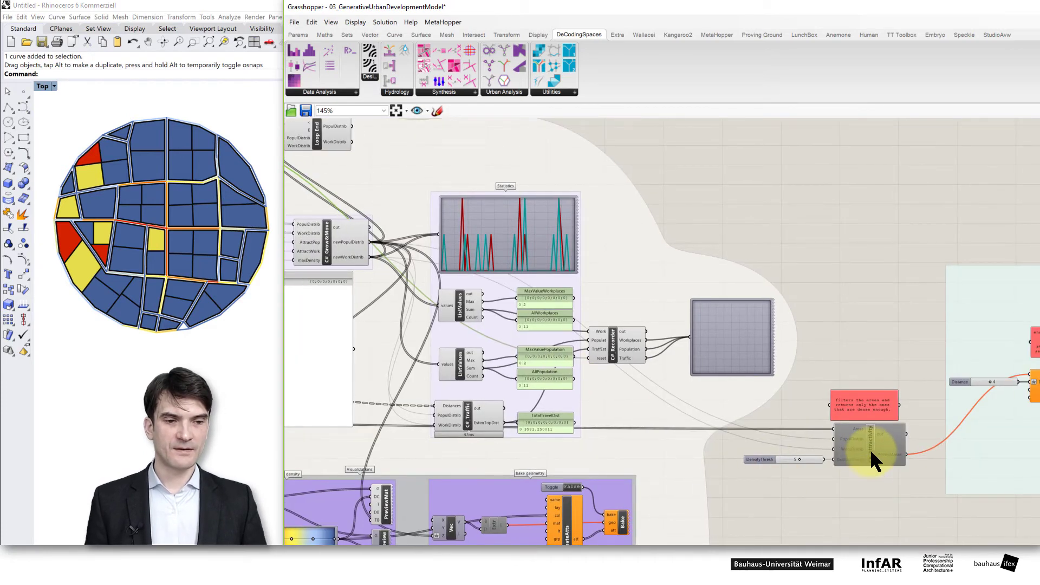
Step: Re-enable C#_Attractivity and drag the editor down-right to uncover Rhino's Parallel view
right_click(872, 450)
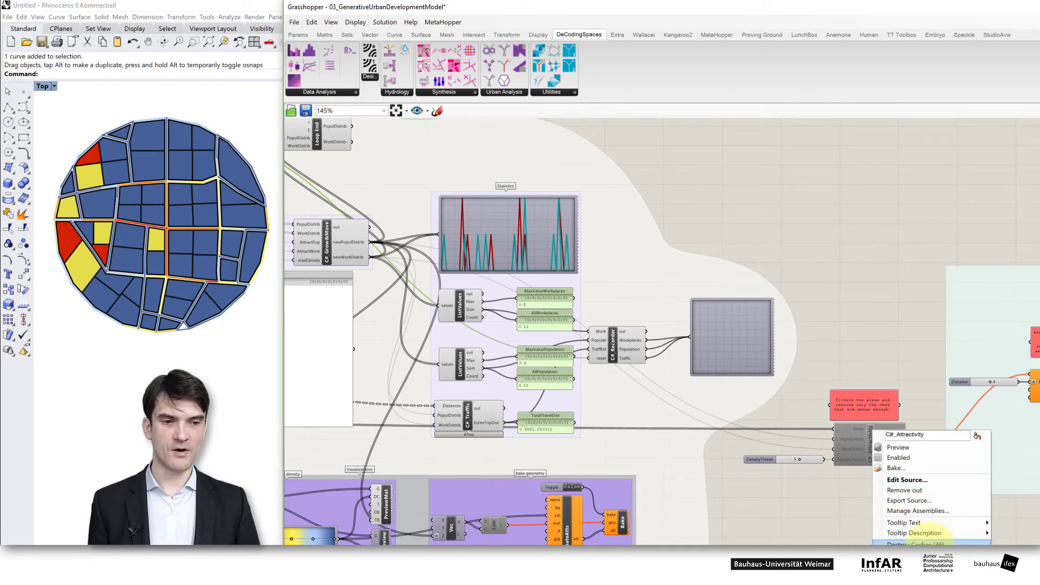
click(909, 456)
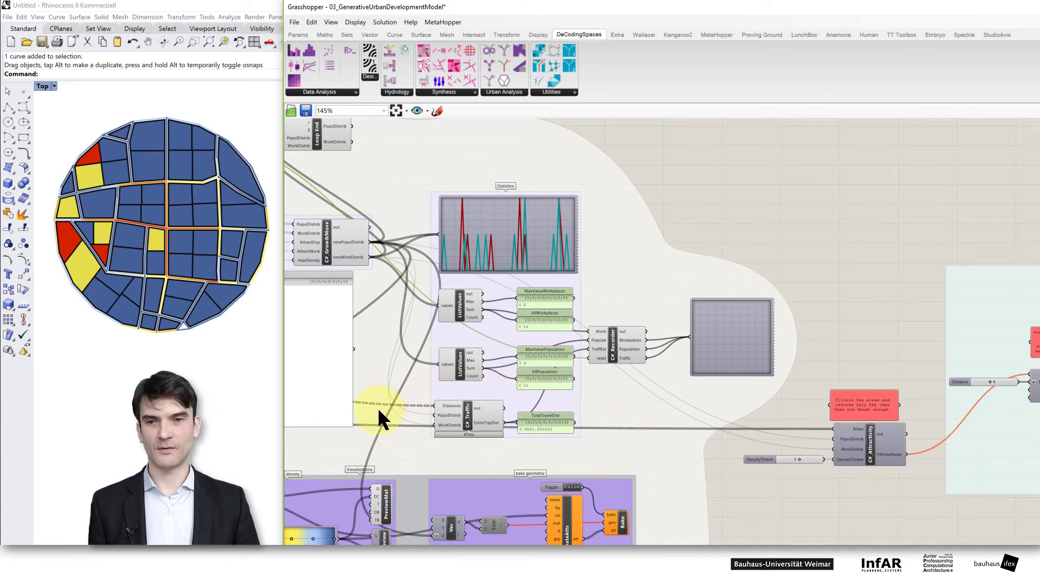
drag(517, 8, 922, 157)
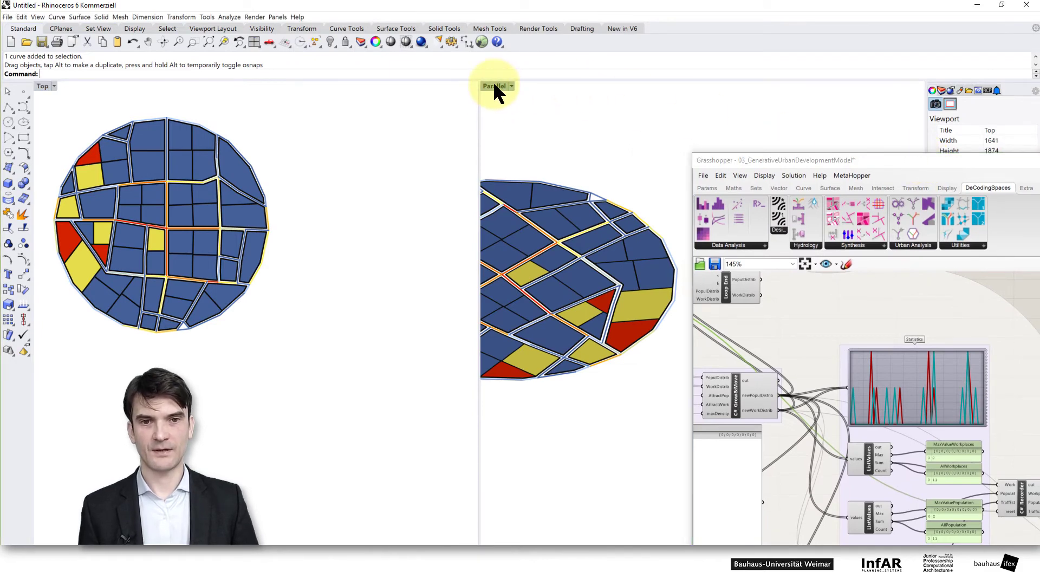
Step: Maximise Rhino's Parallel view, dock Grasshopper widened on the right, and orbit the blocks
double_click(493, 86)
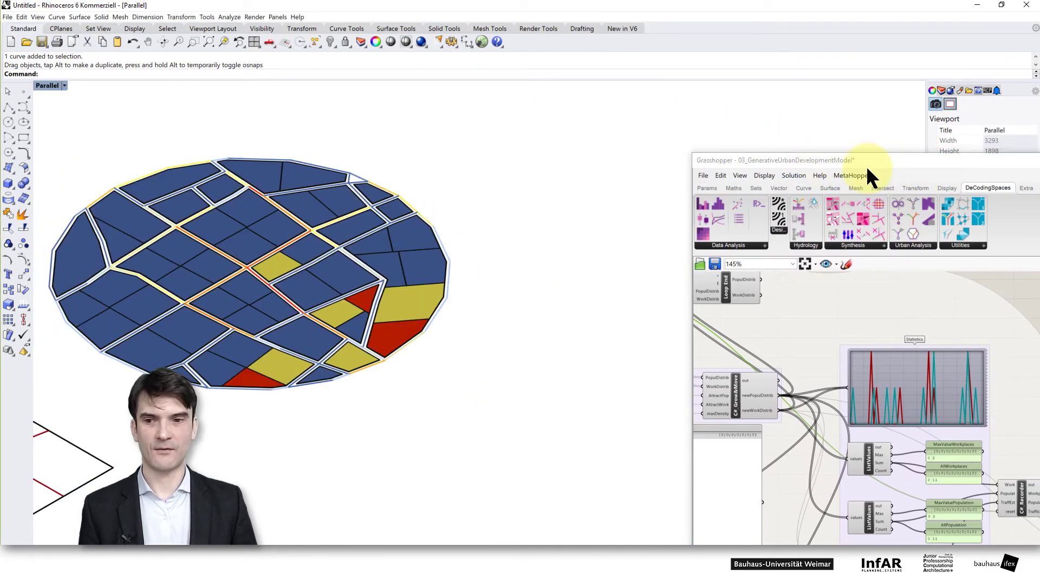
drag(896, 158, 609, 20)
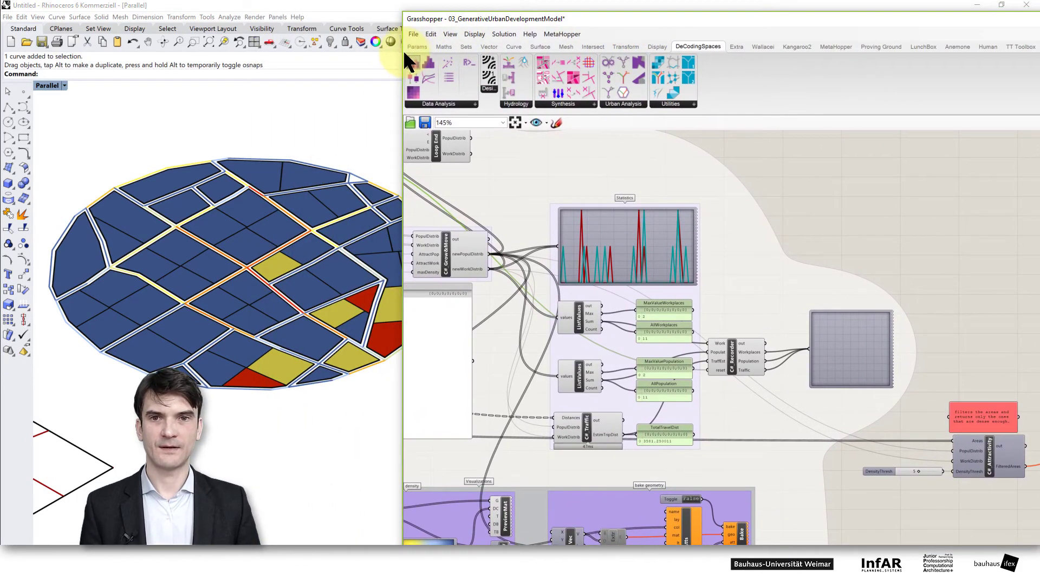
drag(814, 24, 1039, 49)
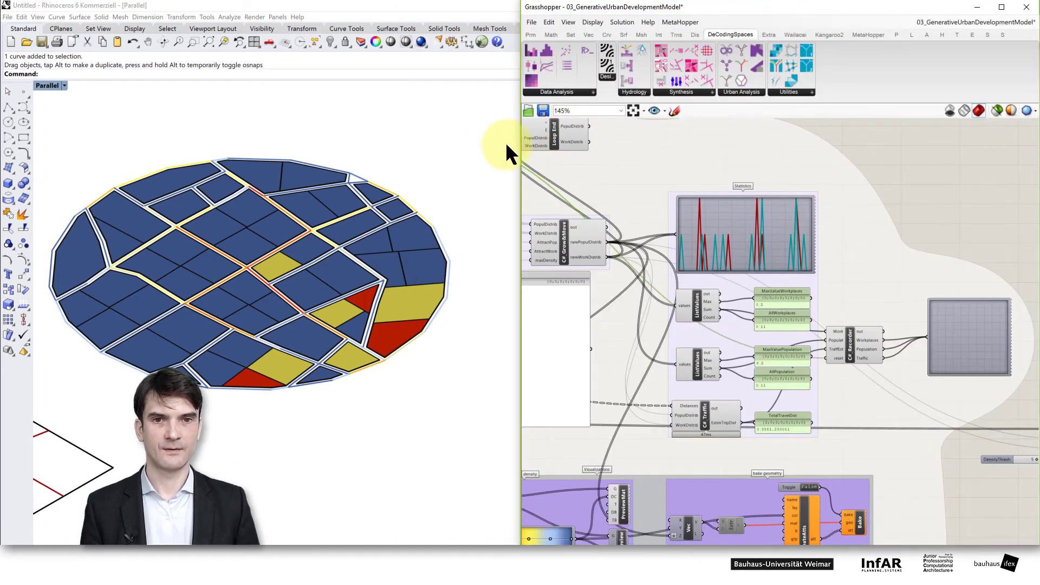
drag(512, 164, 364, 167)
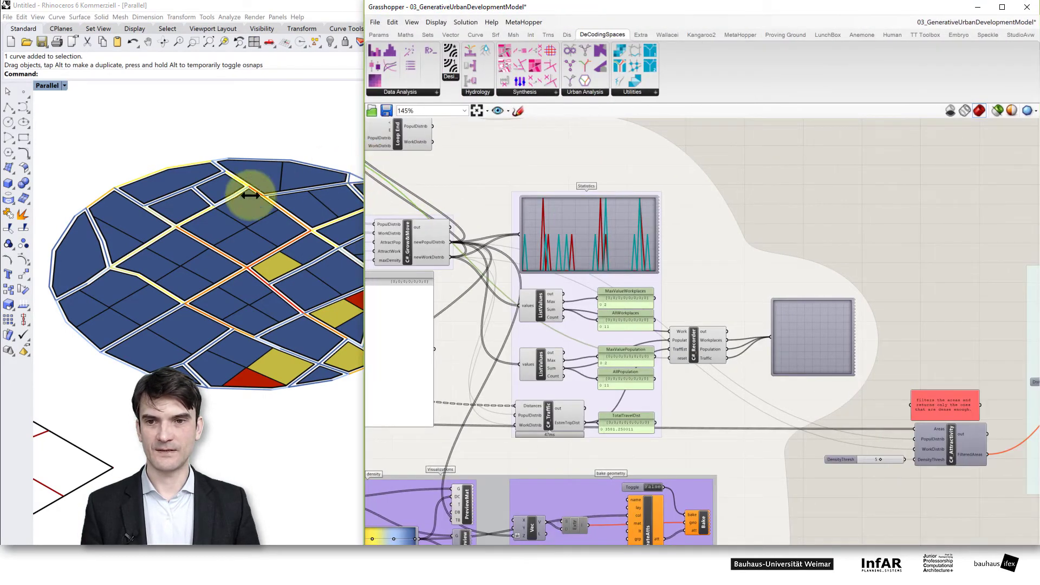
mouse_move(242, 233)
right_down()
mouse_move(213, 243)
mouse_move(203, 233)
mouse_move(251, 255)
right_up()
Step: Pan the canvas past Offset and geometry cleaning to the Parcels and Buildable Area steps
click(813, 347)
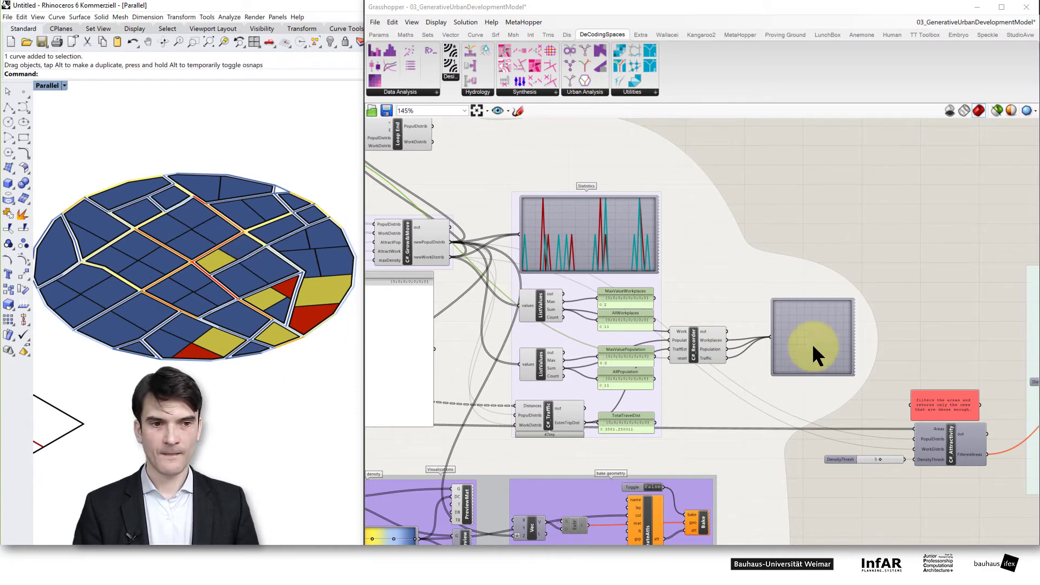
right_drag(998, 456, 734, 437)
right_drag(962, 464, 659, 460)
right_drag(887, 435, 826, 431)
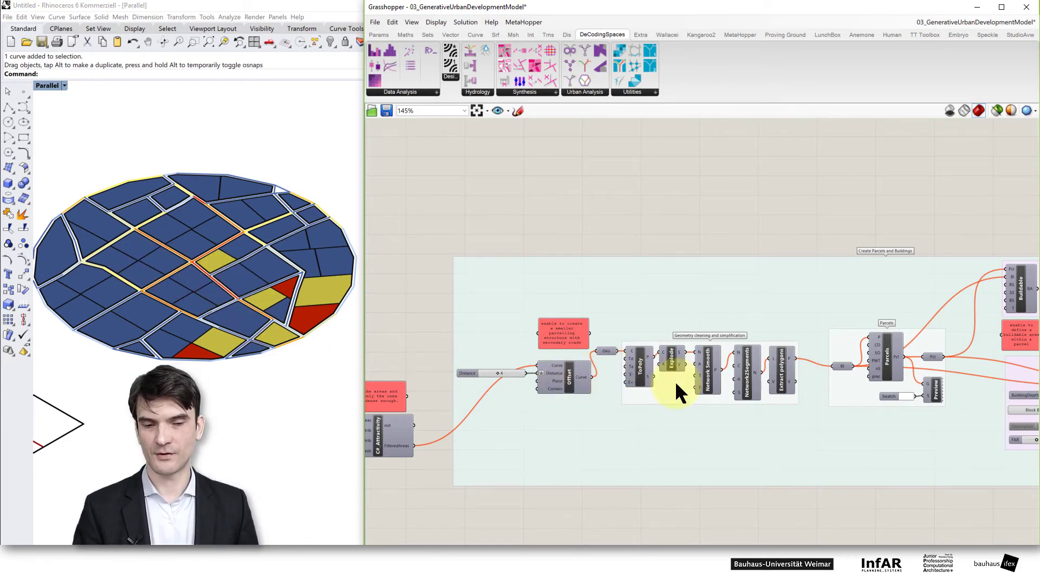
Step: Inspect the Buildable, Buildings and building preview components in turn
right_drag(819, 395, 693, 411)
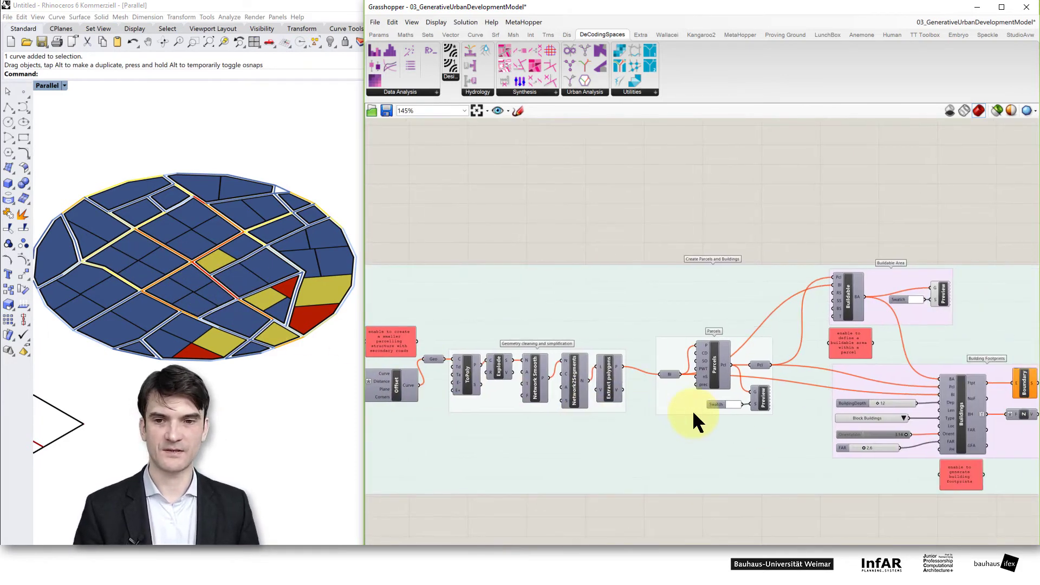
right_drag(849, 374, 754, 372)
scroll(626, 371, up, 2)
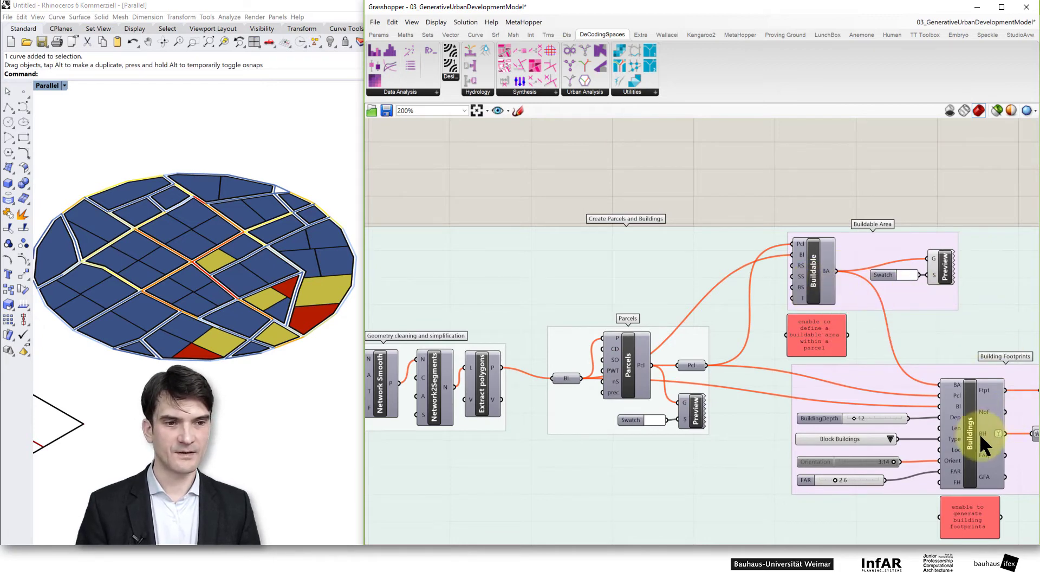
click(818, 291)
right_drag(987, 365, 900, 355)
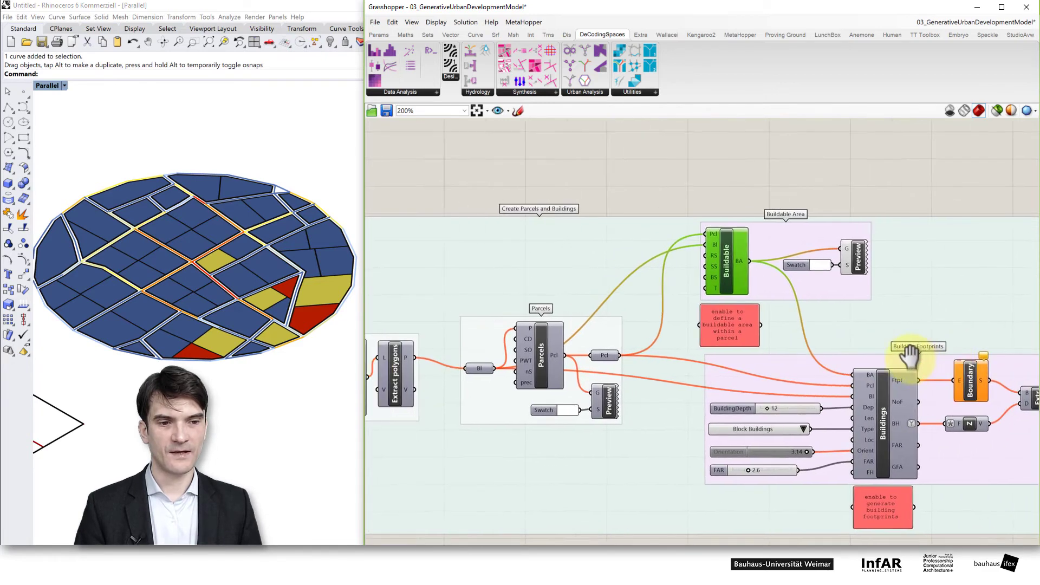
click(884, 431)
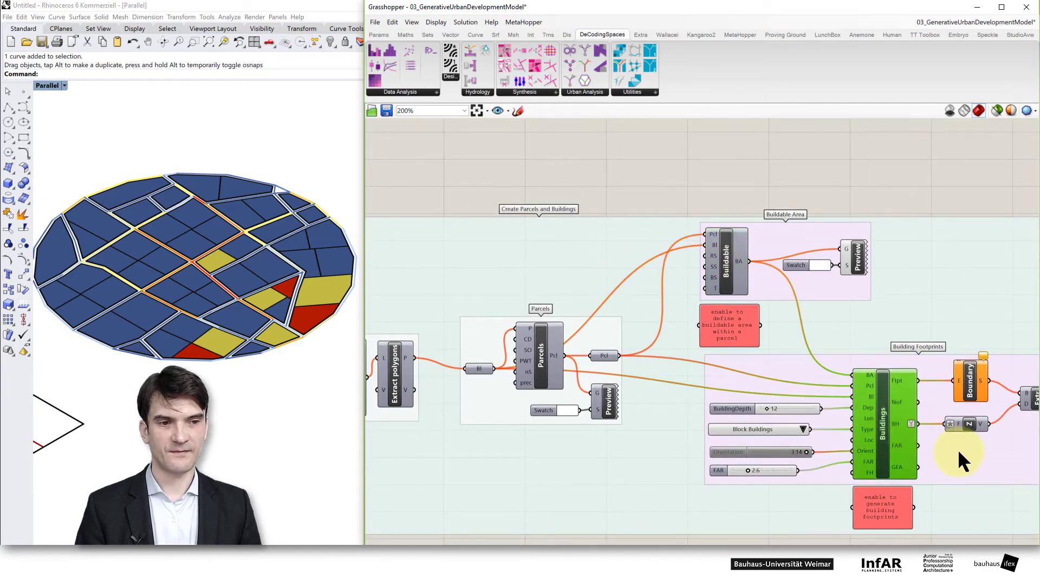
right_drag(959, 457, 764, 443)
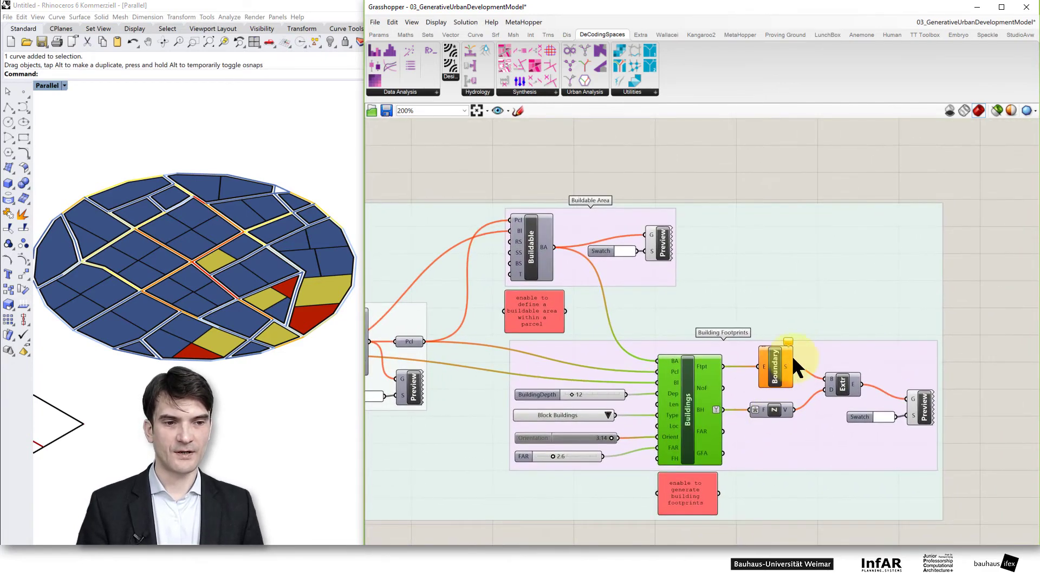
click(919, 409)
Step: Zoom out to the whole definition, then zoom into Repeat, C# Initial and Loop Start
scroll(657, 357, down, 5)
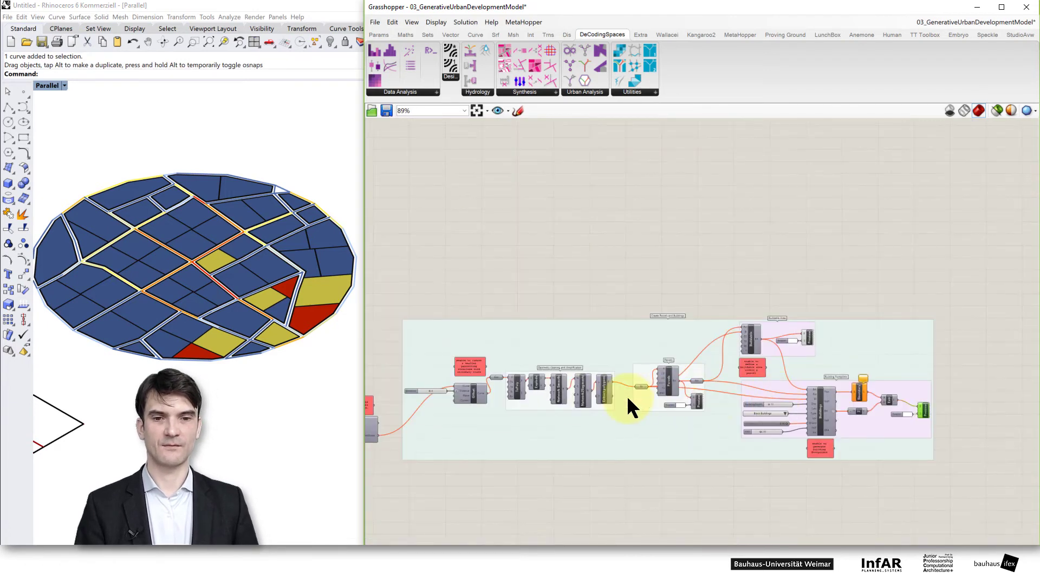
right_drag(626, 402, 900, 383)
scroll(473, 362, up, 2)
right_drag(473, 363, 796, 403)
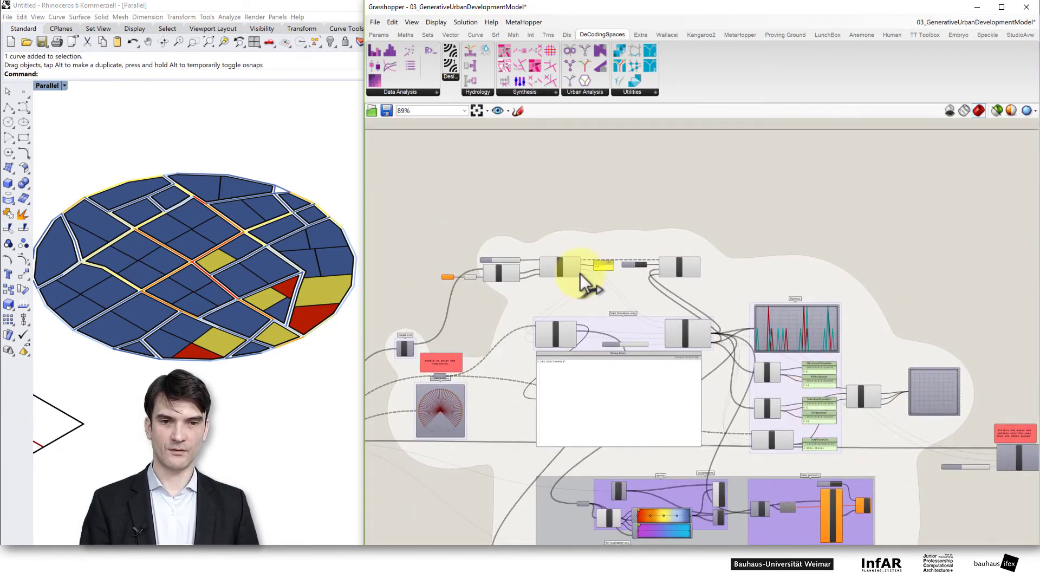
Step: Set the Repeat slider to 25 to run the growth simulation loop
scroll(562, 268, up, 4)
double_click(425, 243)
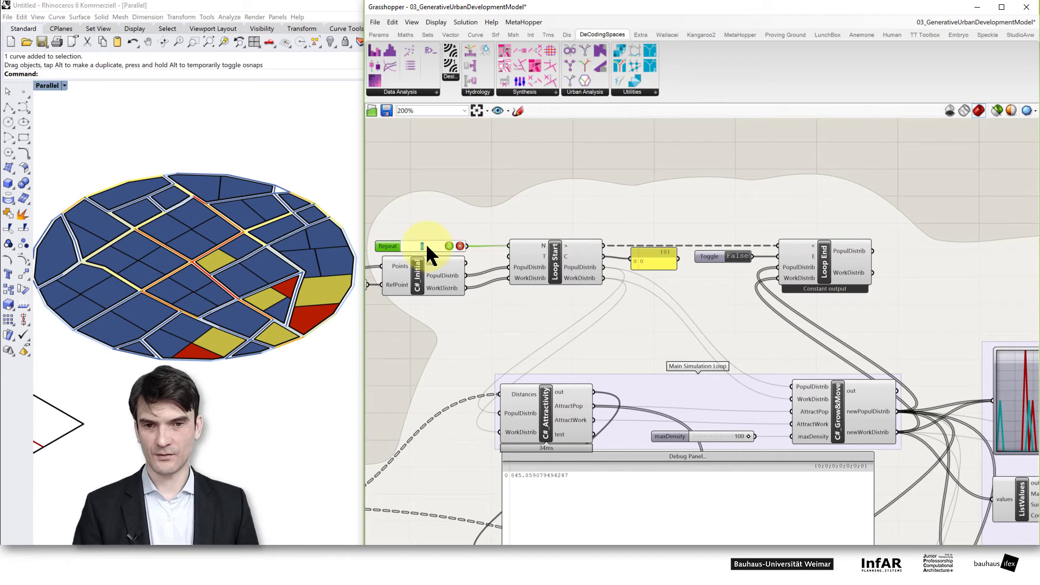
text(30)
key(BackSpace)
key(BackSpace)
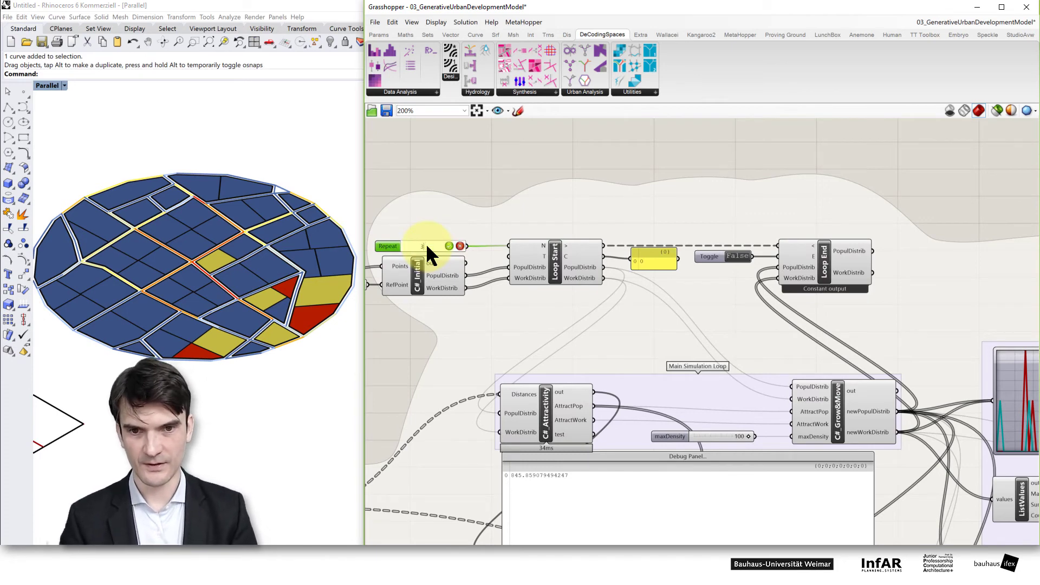
text(25)
key(Return)
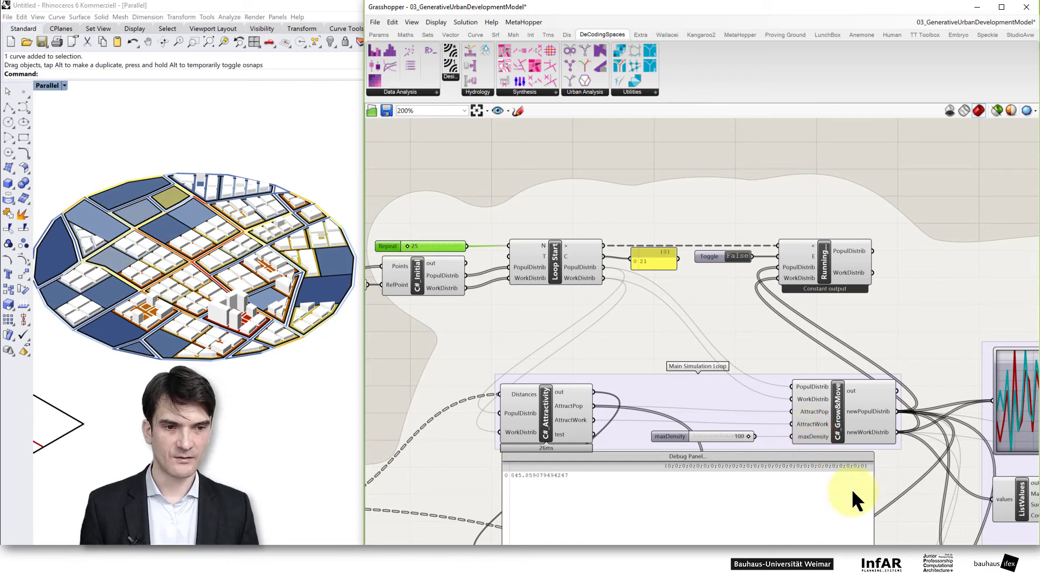
Step: Survey the Main Simulation Loop nodes and set Rhino's Parallel view to Rendered display
right_drag(902, 584, 886, 537)
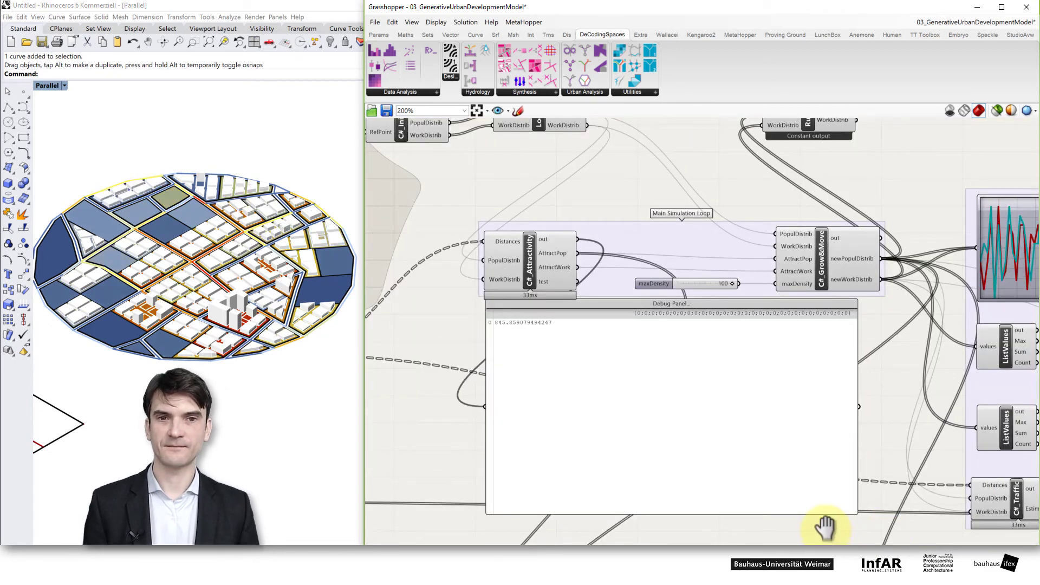
scroll(751, 407, down, 2)
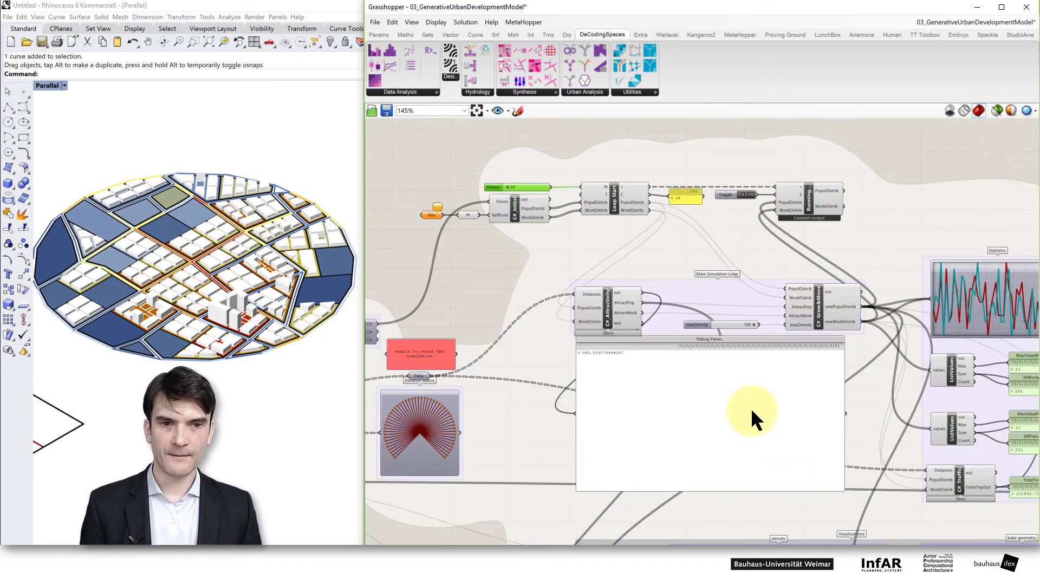
right_drag(852, 523, 862, 547)
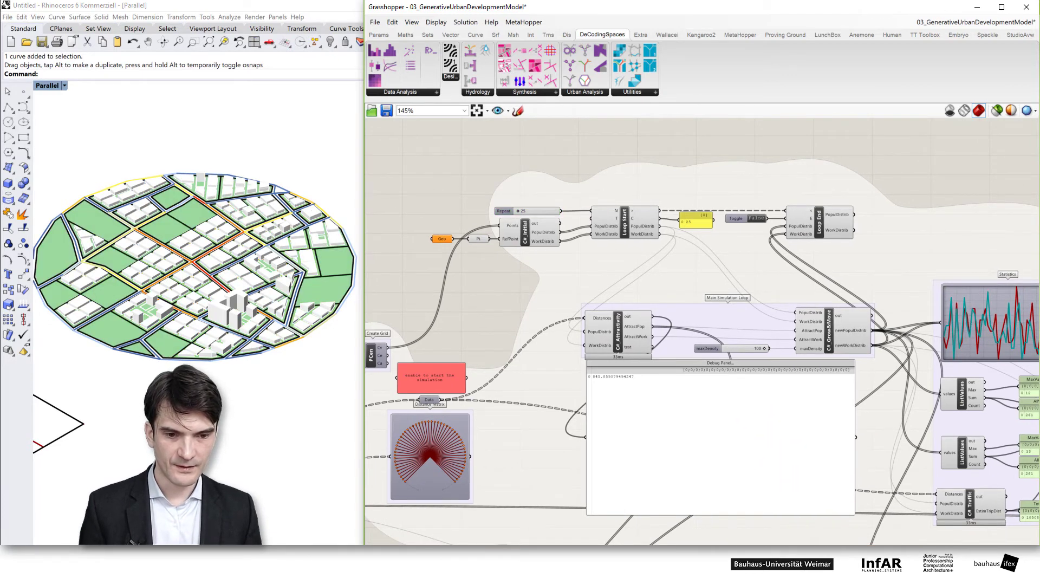
right_drag(646, 518, 632, 469)
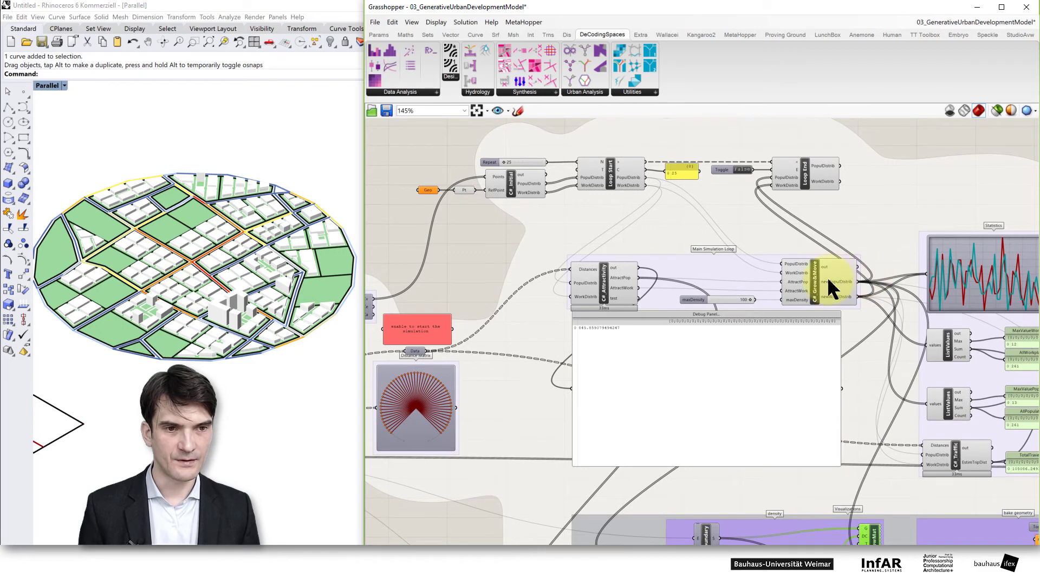
mouse_move(830, 279)
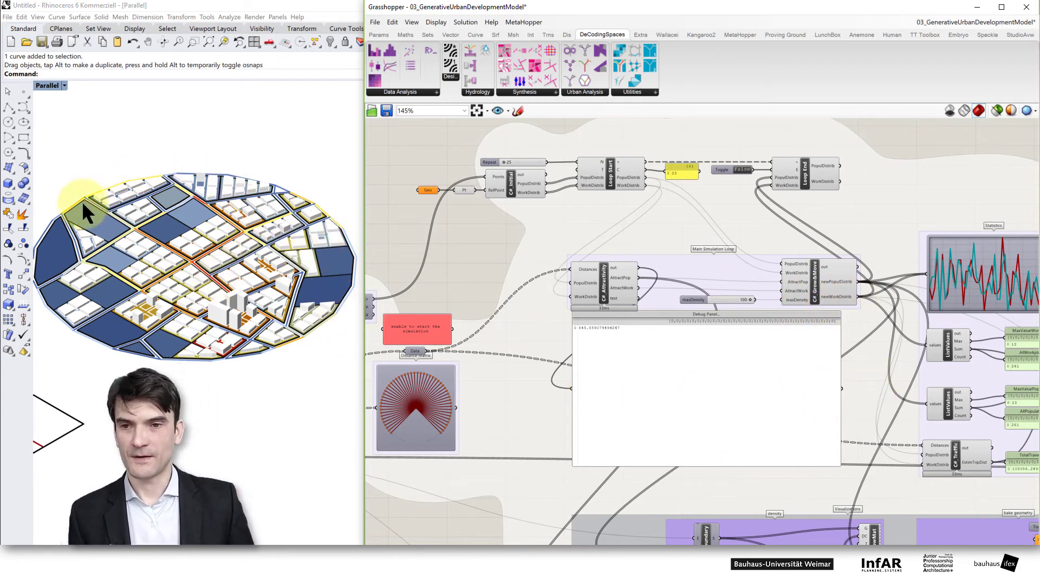
click(49, 85)
click(63, 129)
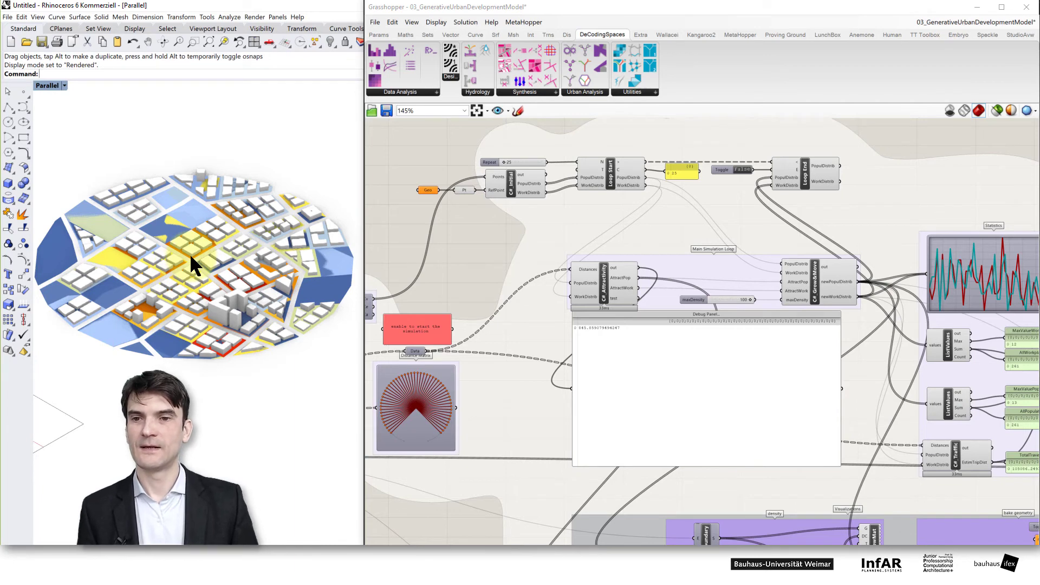
Step: Zoom to C#_Attractivity (DensityThresh 5) beside Offset (Distance 4) and open its script
scroll(189, 253, up, 1)
right_drag(943, 357, 303, 379)
right_drag(709, 360, 486, 313)
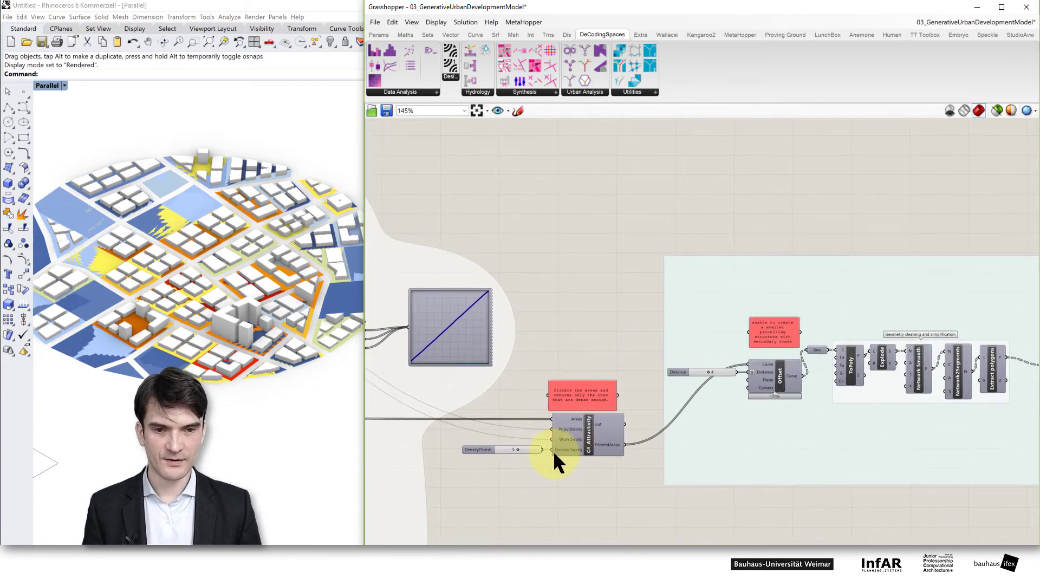
scroll(578, 453, up, 4)
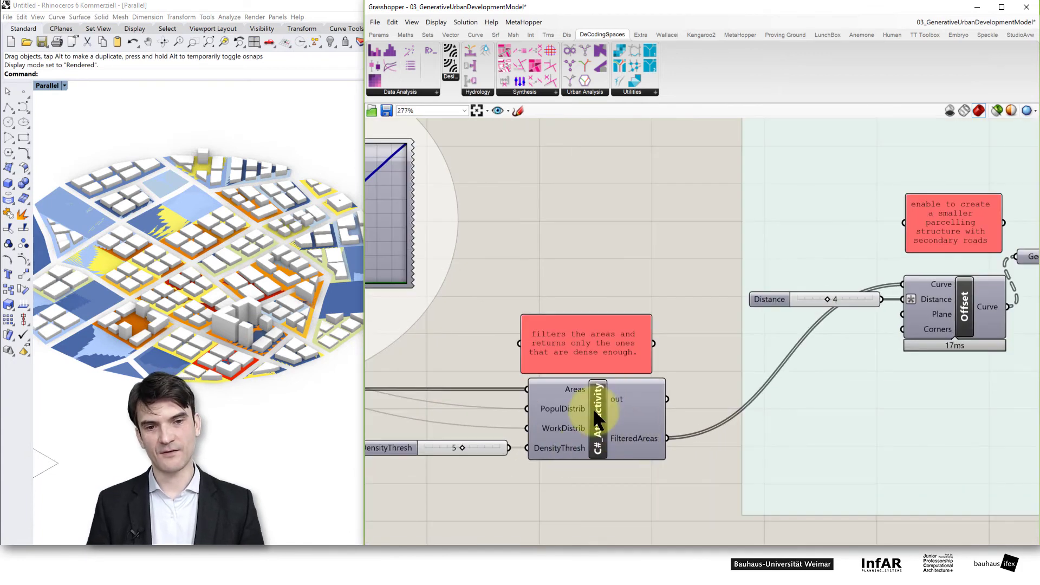
double_click(598, 424)
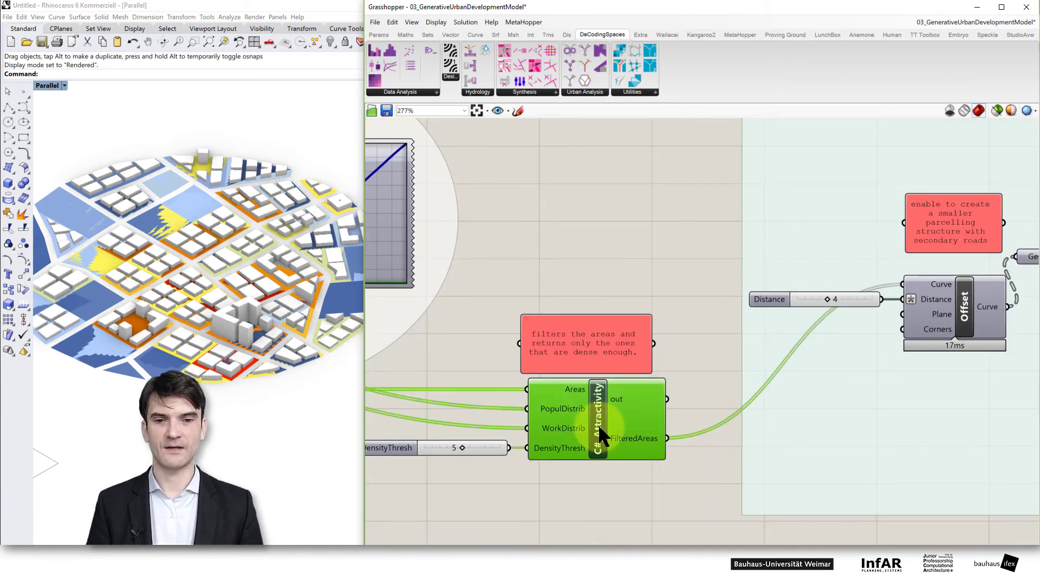
Step: Read the population-plus-workplaces threshold code while shifting the Script Editor around the canvas
scroll(594, 476, down, 7)
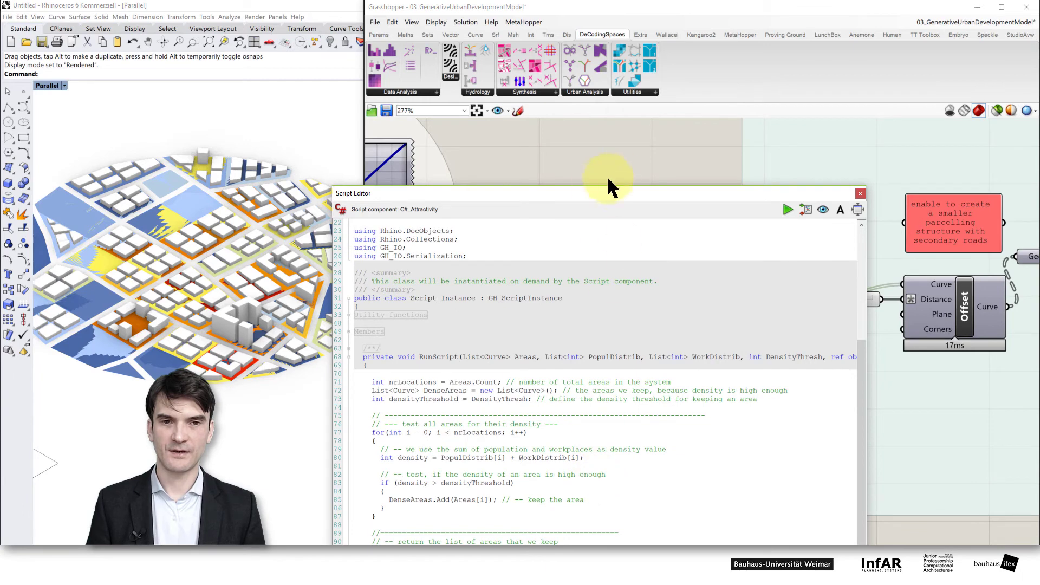
drag(600, 194, 893, 93)
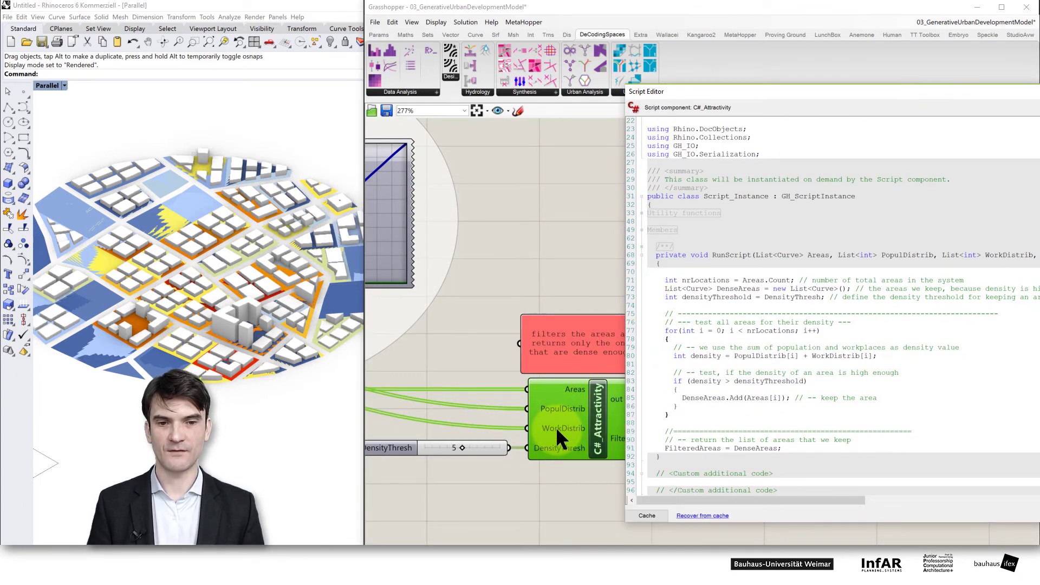
mouse_move(570, 388)
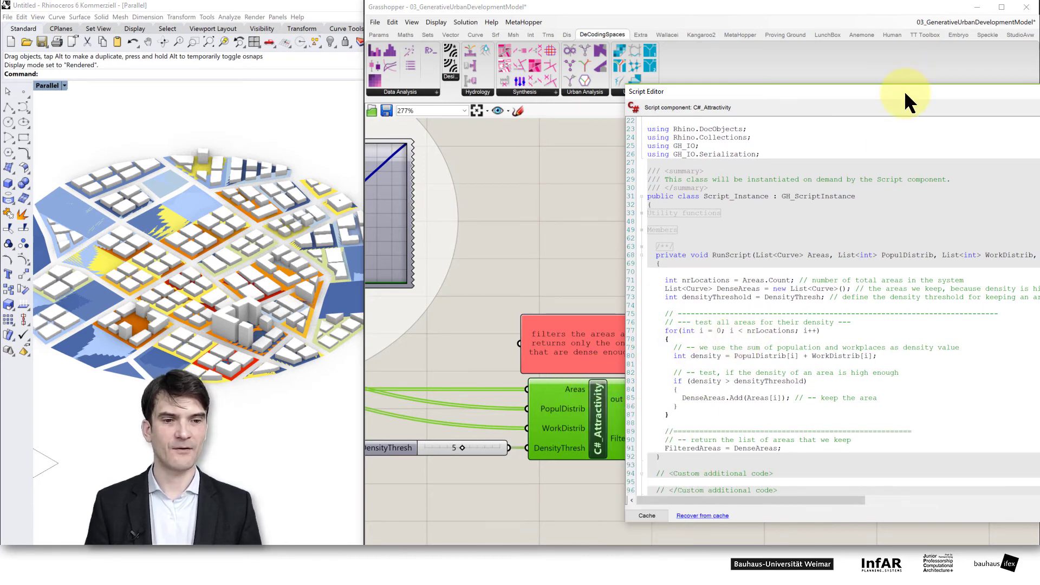
drag(905, 90, 734, 70)
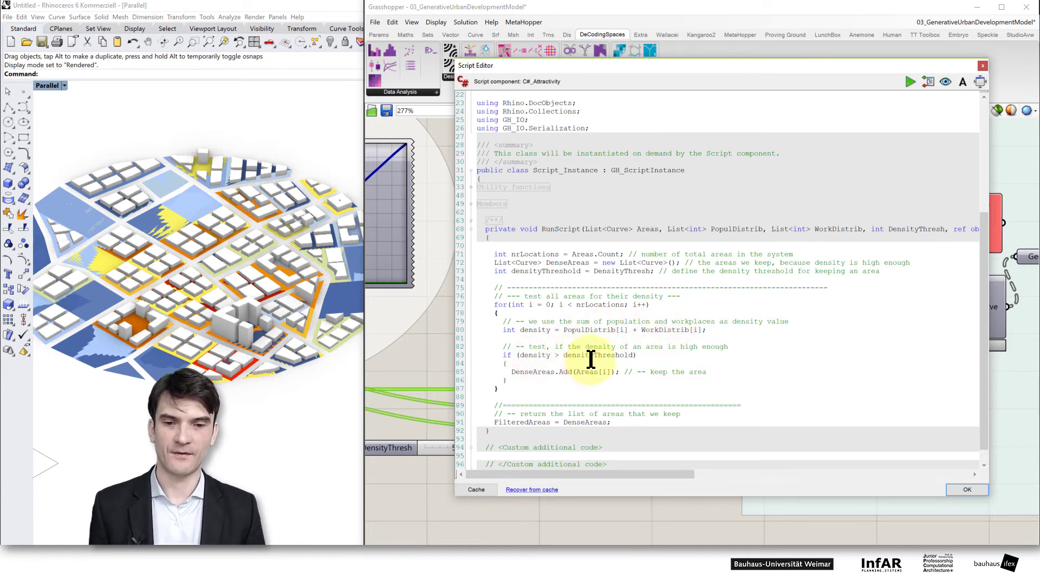
drag(617, 74, 701, 27)
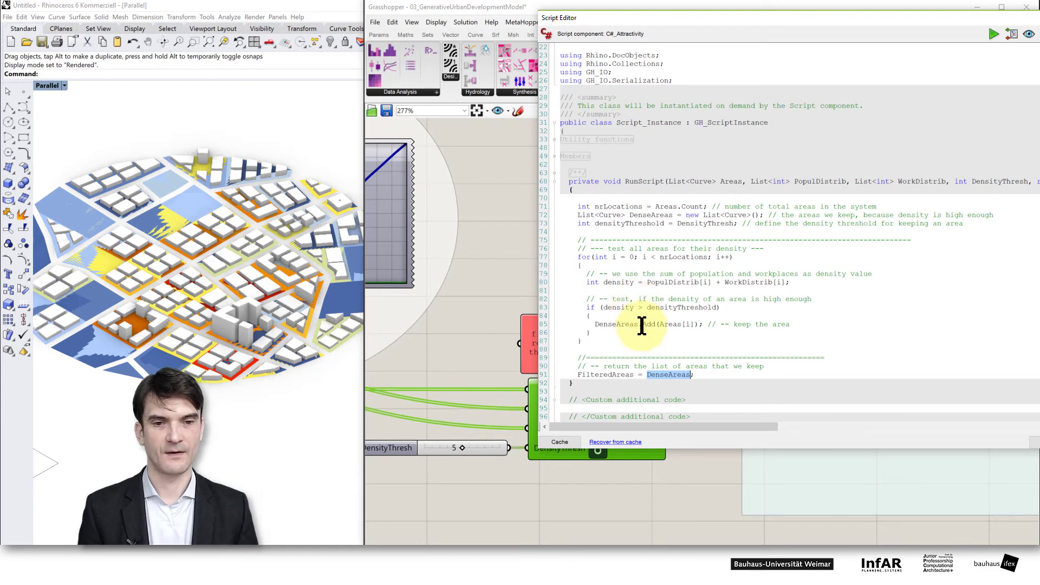
double_click(941, 21)
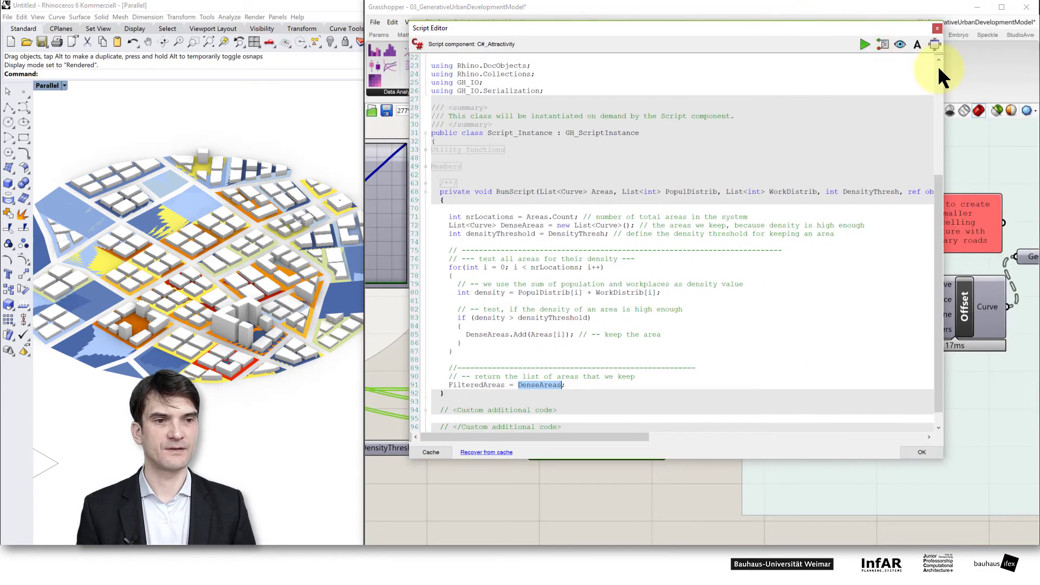
Step: Close the script and pan through the Offset, geometry cleaning and Parcels groups
click(931, 451)
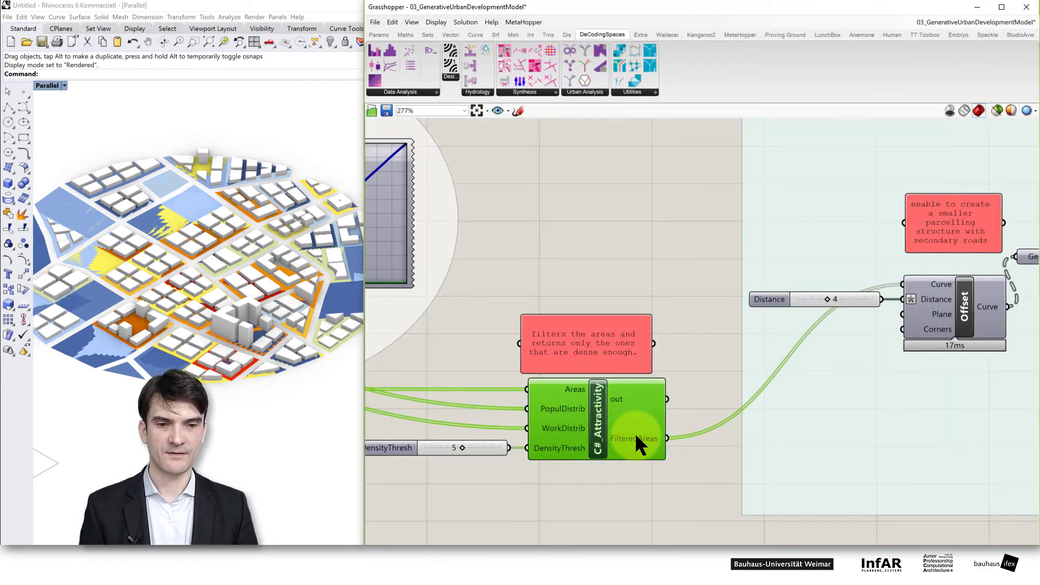
mouse_move(636, 436)
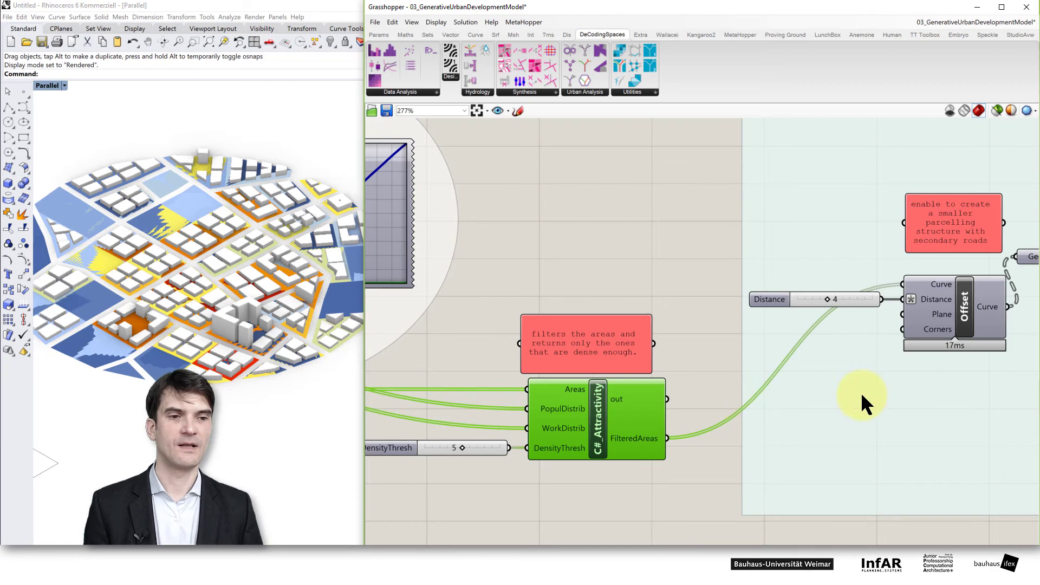
right_drag(860, 393, 628, 305)
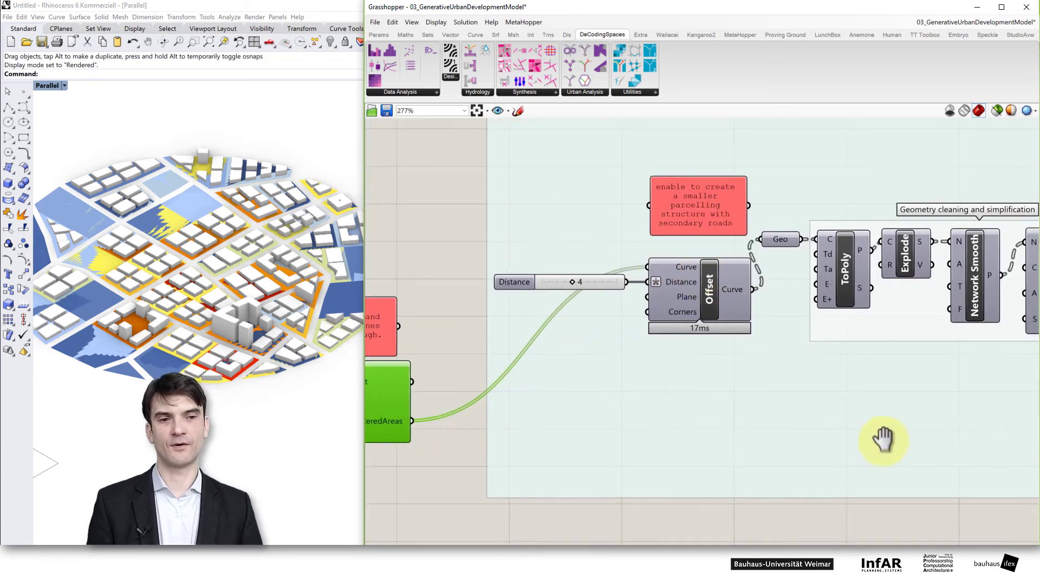
right_drag(882, 437, 697, 441)
scroll(699, 441, down, 2)
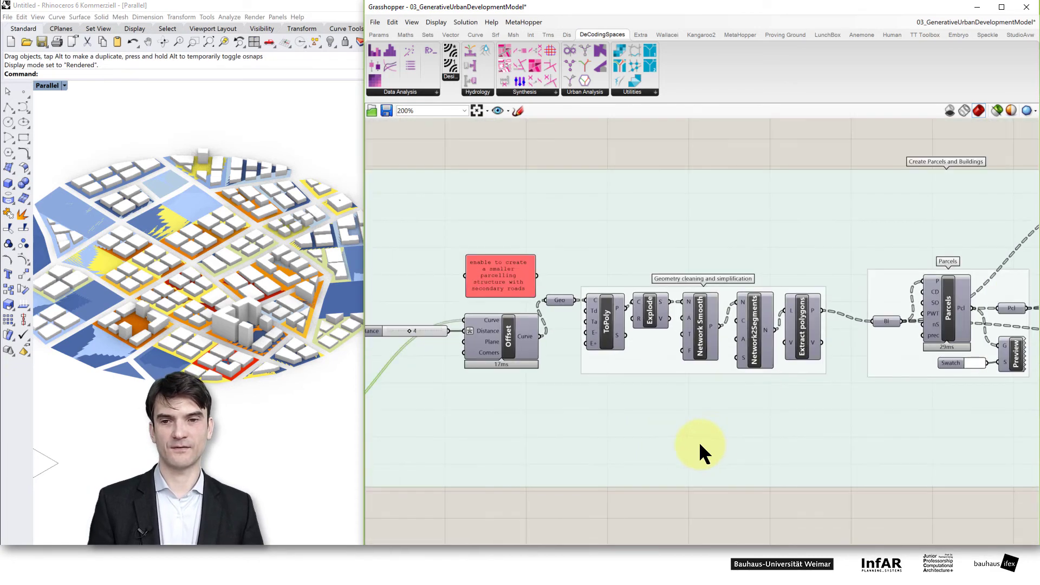
Step: Switch Rhino's Parallel view to Wireframe, then select the Buildable component
click(41, 84)
click(52, 109)
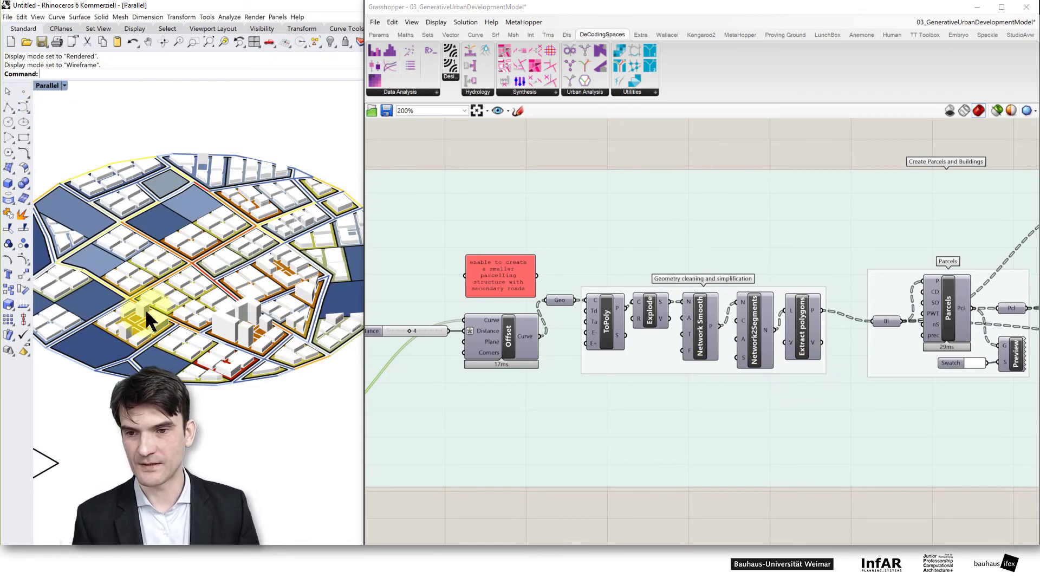
scroll(114, 329, up, 5)
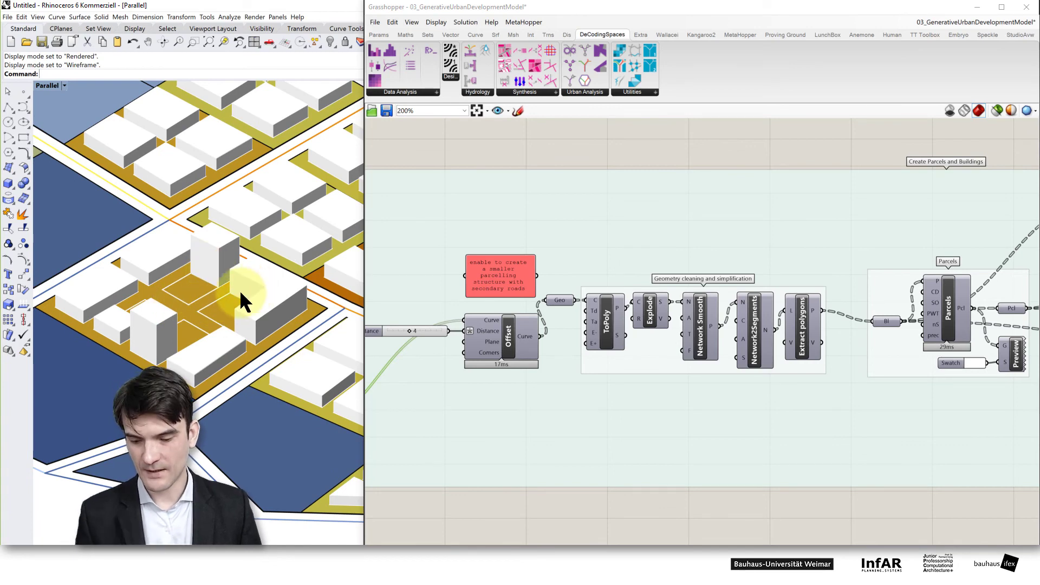
scroll(242, 301, down, 3)
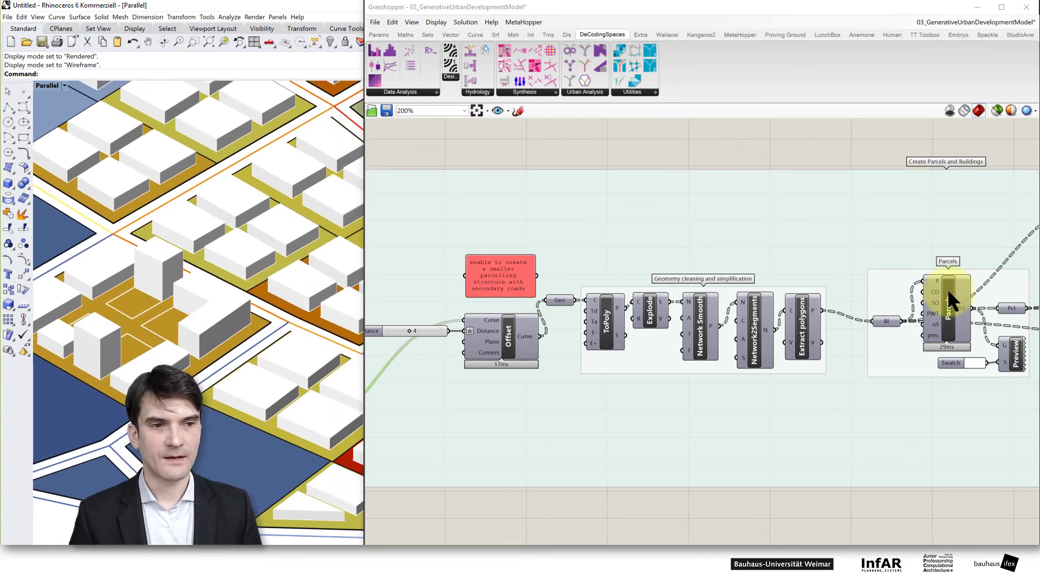
right_drag(949, 297, 586, 314)
click(774, 232)
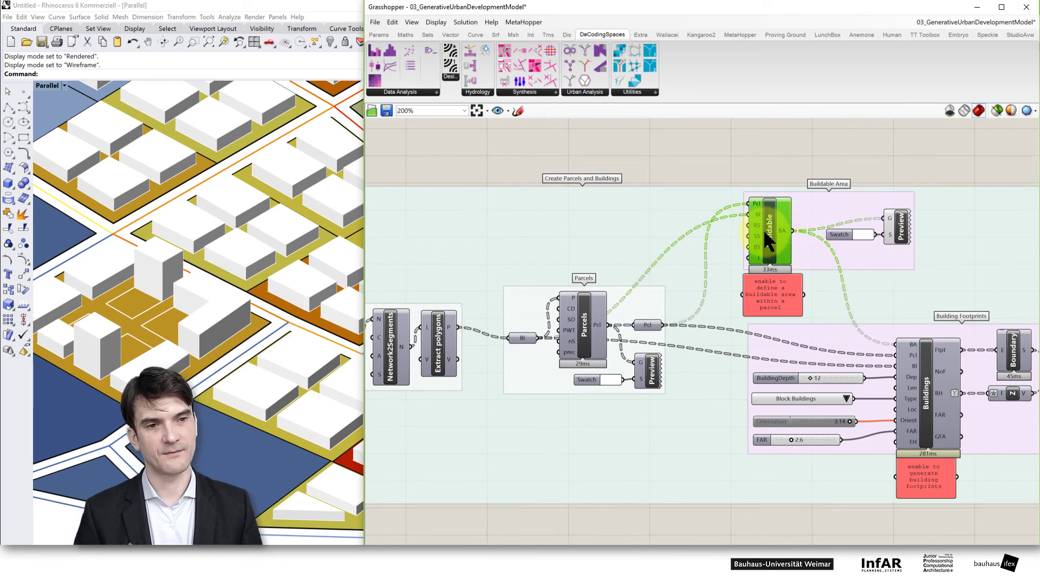
Step: Highlight the Buildable Area preview, toggle the Parcels preview, and check minimum plot width 20
click(897, 225)
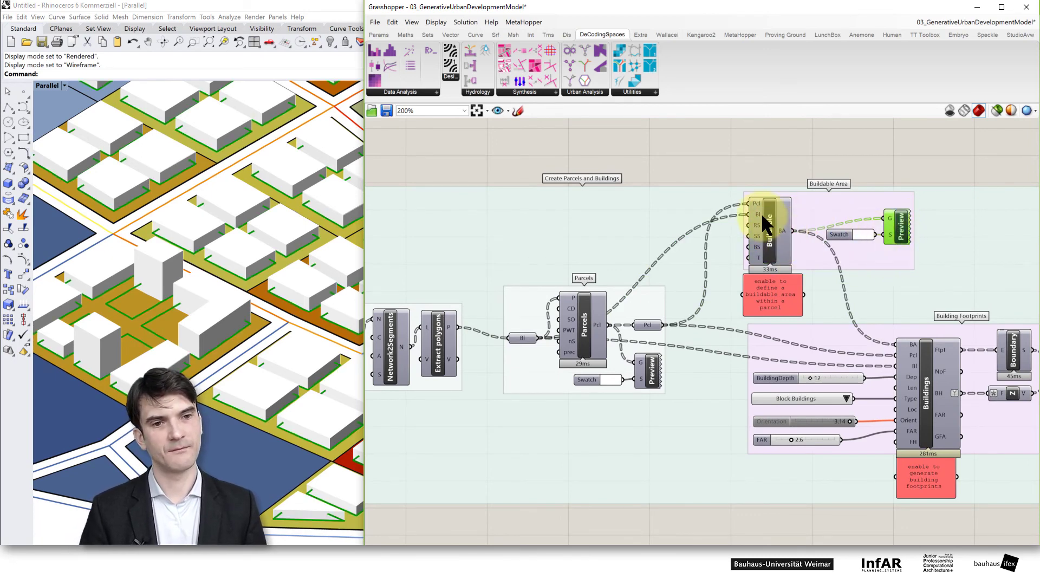
right_click(649, 373)
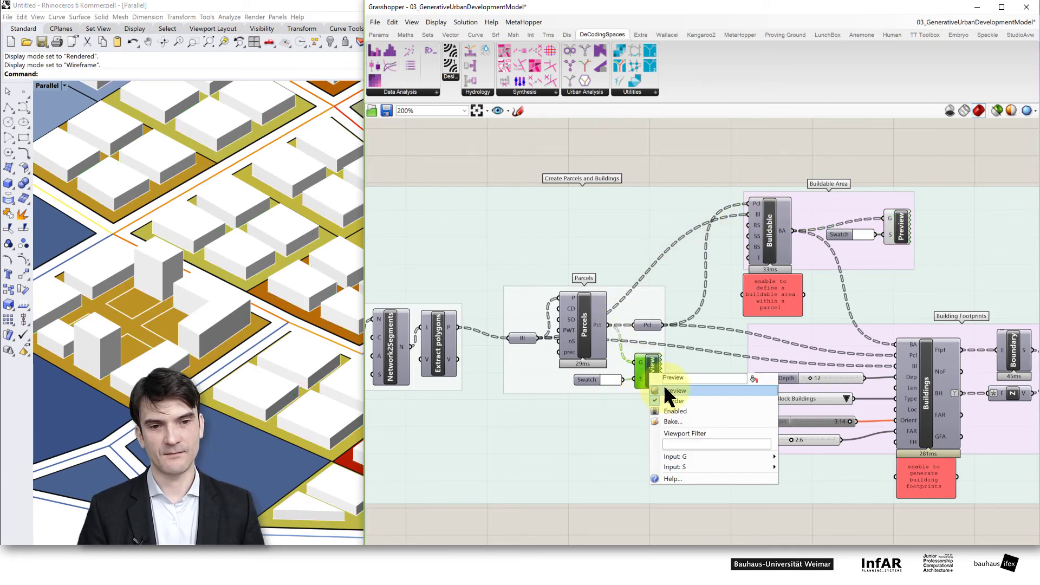
click(664, 385)
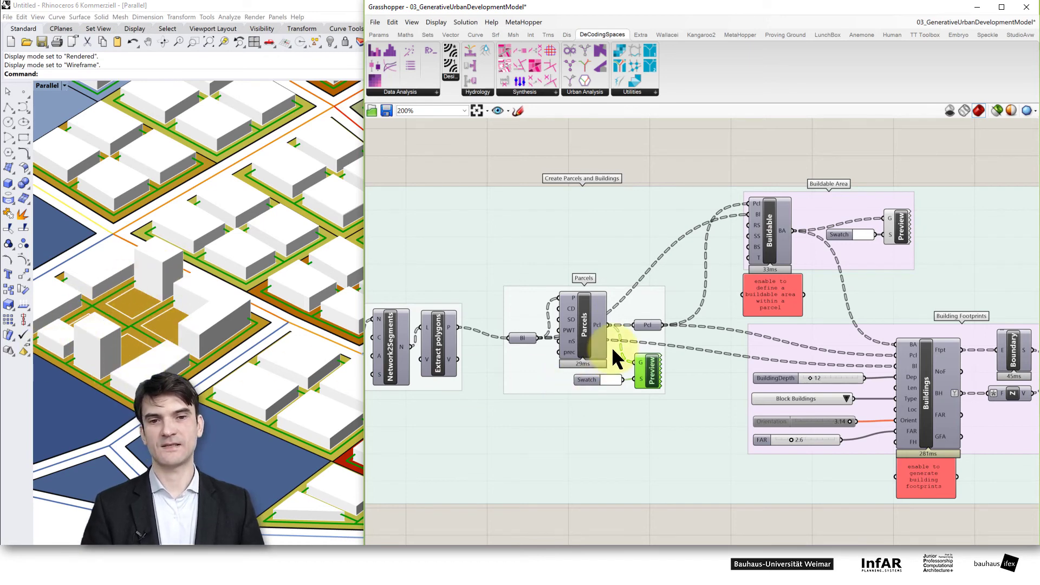
mouse_move(566, 332)
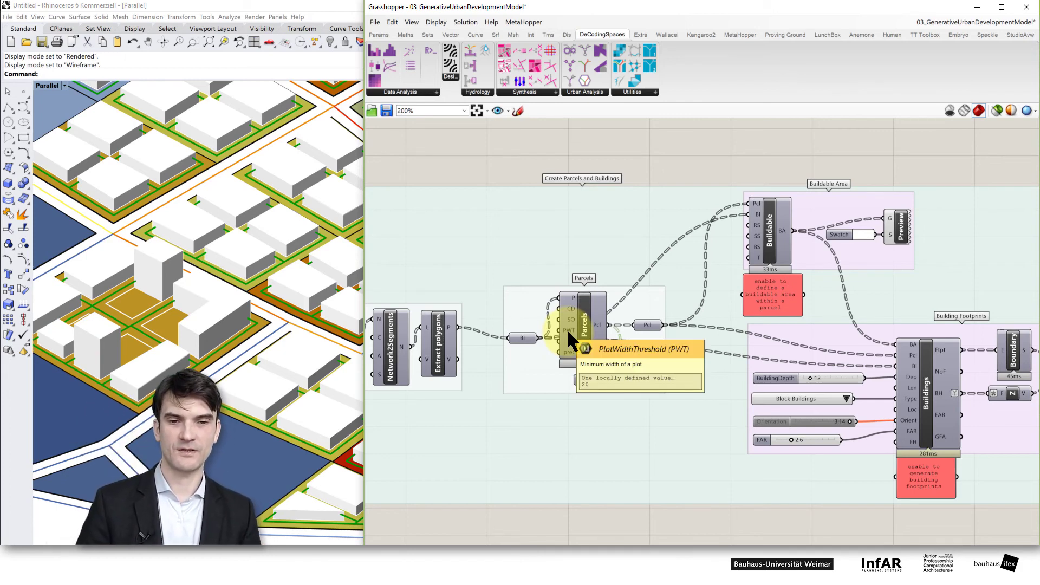
key(ctrl+z)
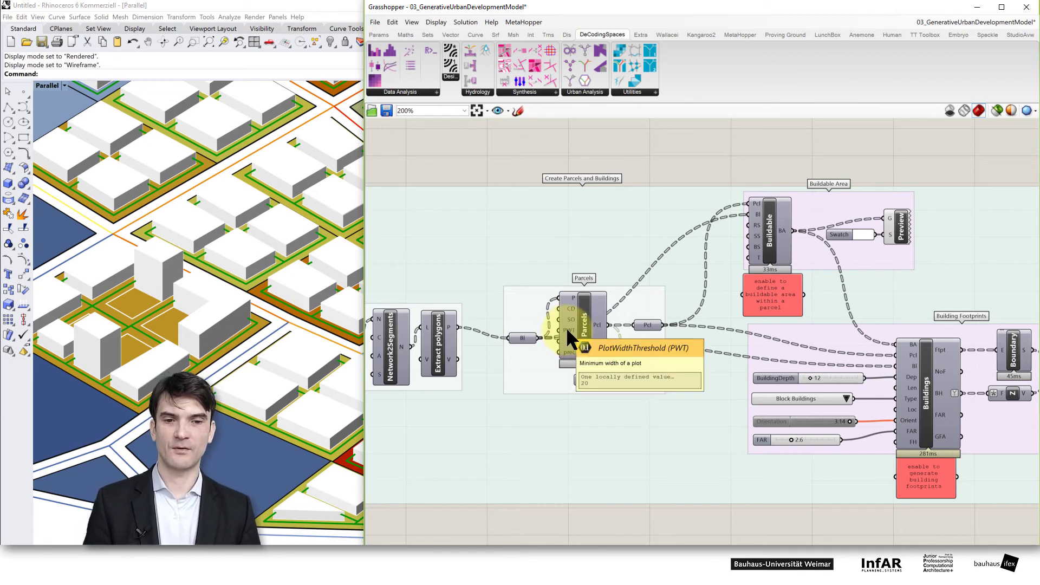
key(ctrl+z)
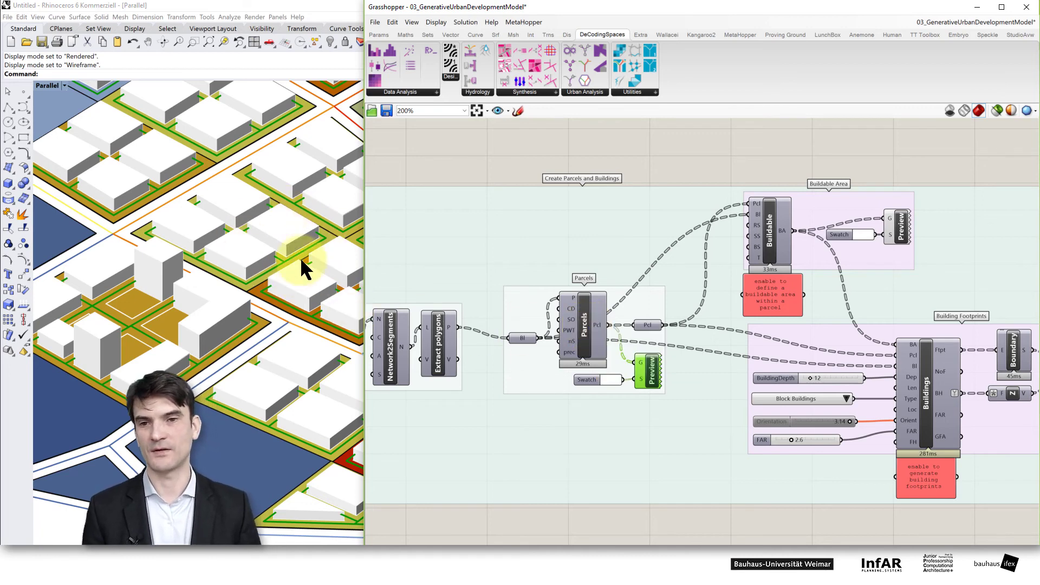
Step: Pan Rhino to other blocks and untick Preview on the Parcels preview
right_drag(290, 302, 186, 337)
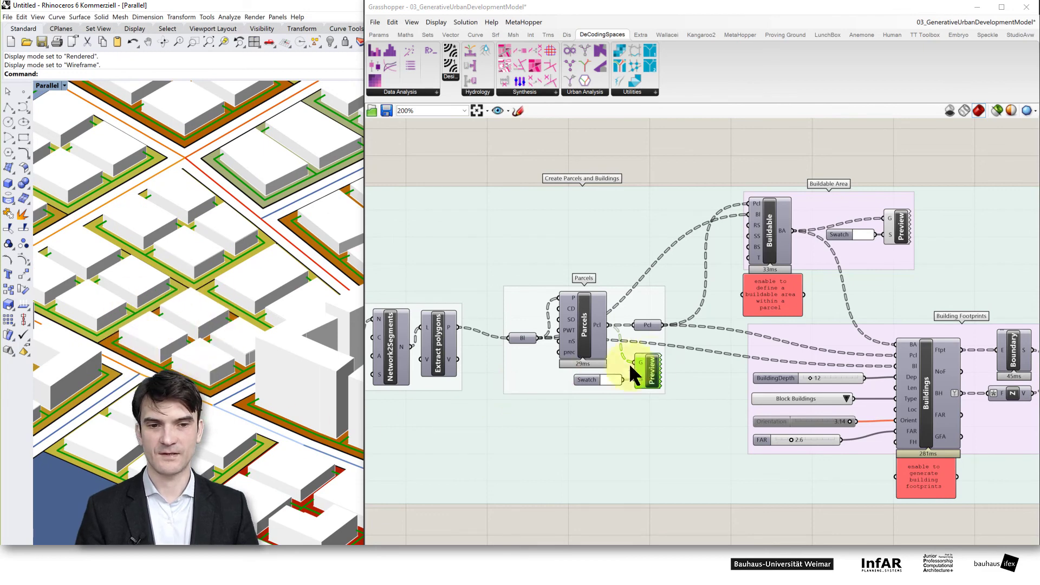
right_click(646, 375)
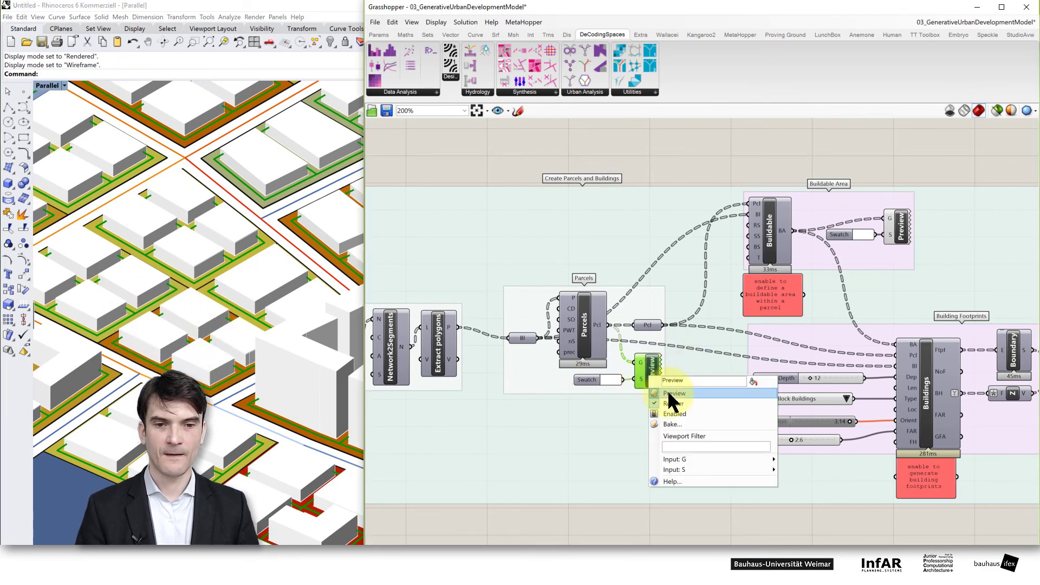
click(672, 394)
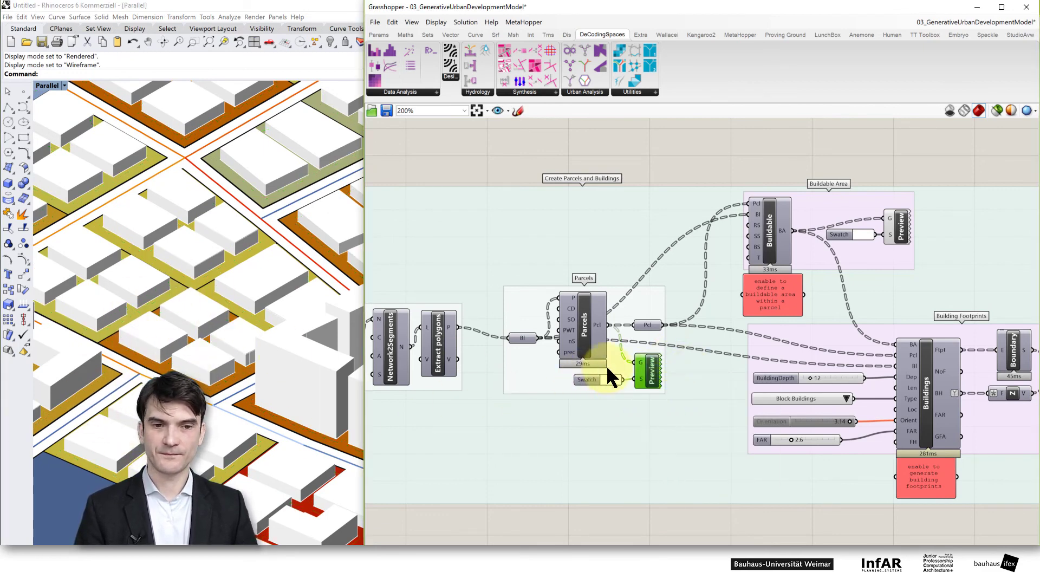
right_drag(894, 386, 682, 393)
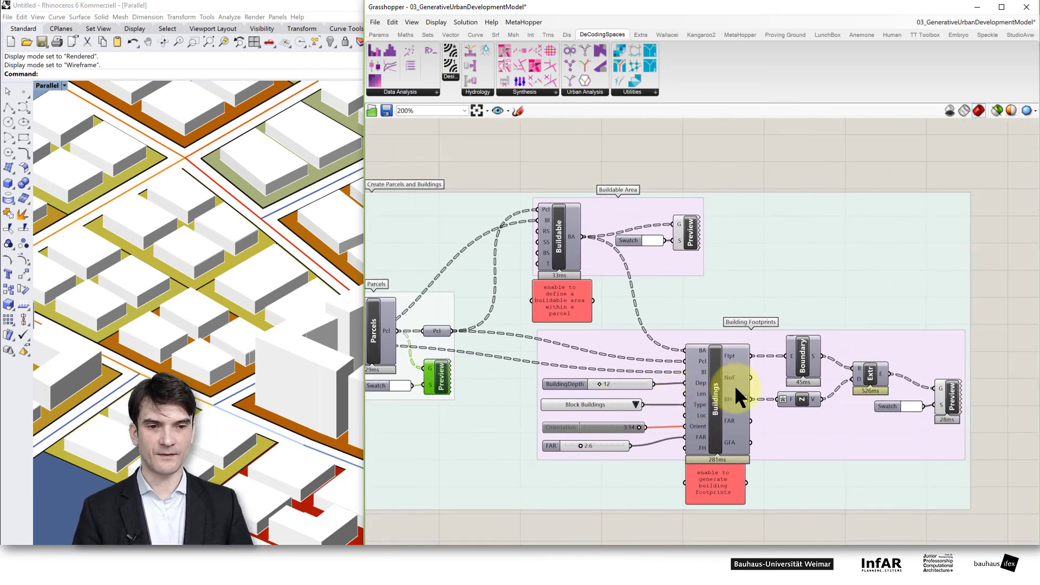
click(955, 402)
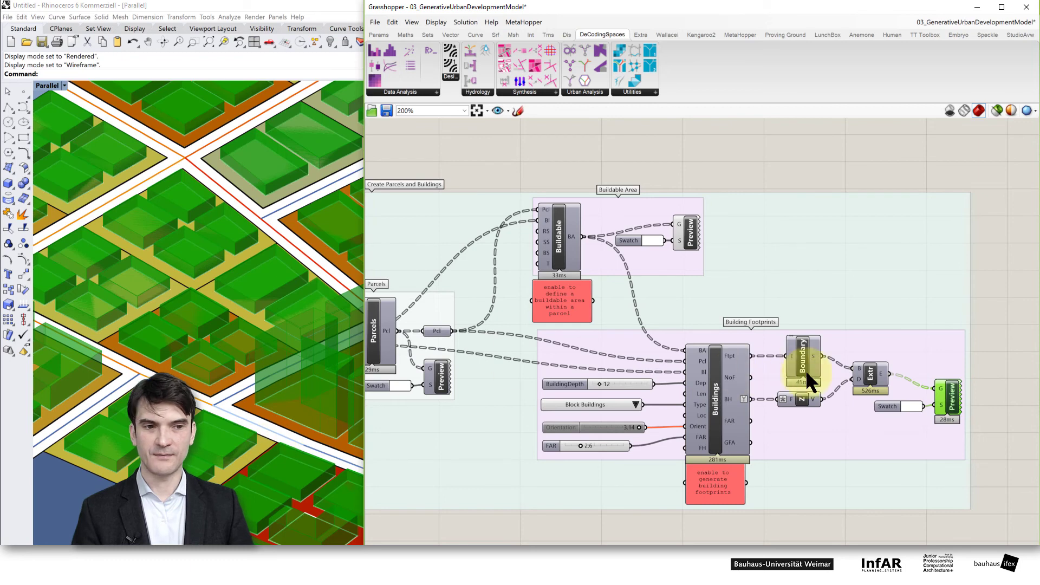
click(983, 225)
right_drag(483, 290, 564, 290)
scroll(563, 289, down, 2)
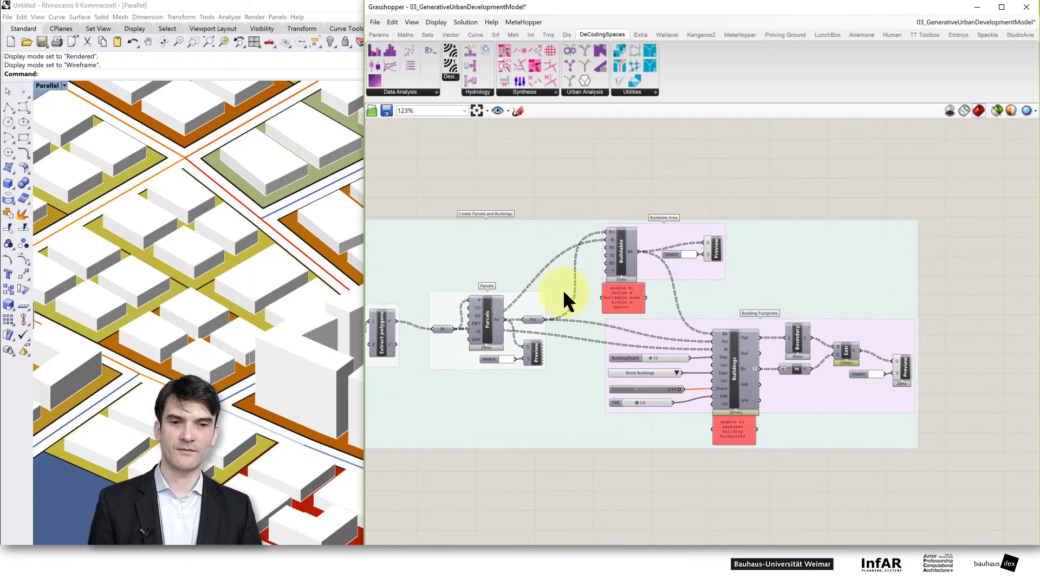
scroll(601, 255, up, 4)
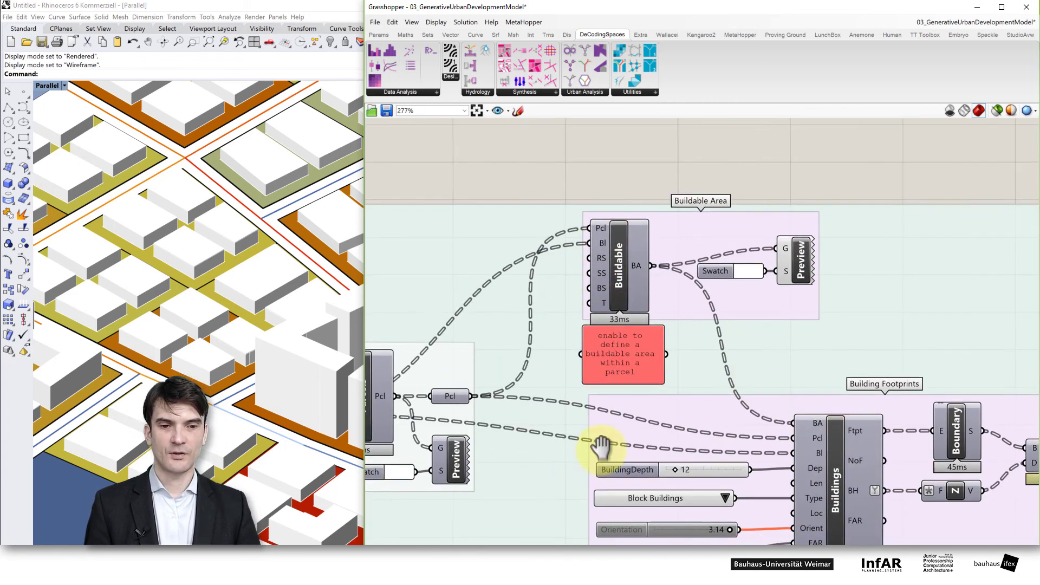
scroll(674, 441, down, 2)
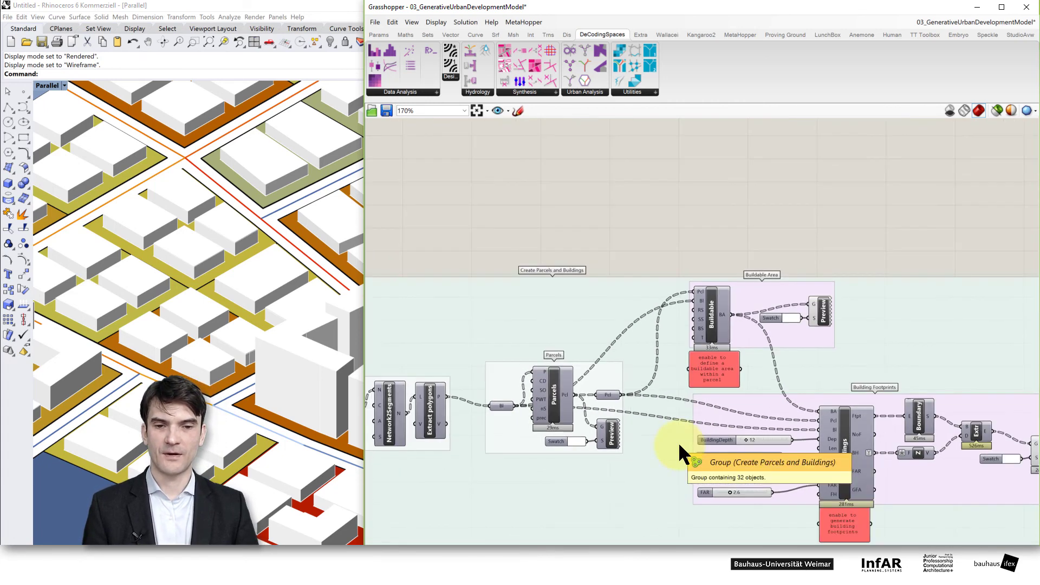
scroll(678, 442, down, 1)
right_drag(645, 457, 648, 432)
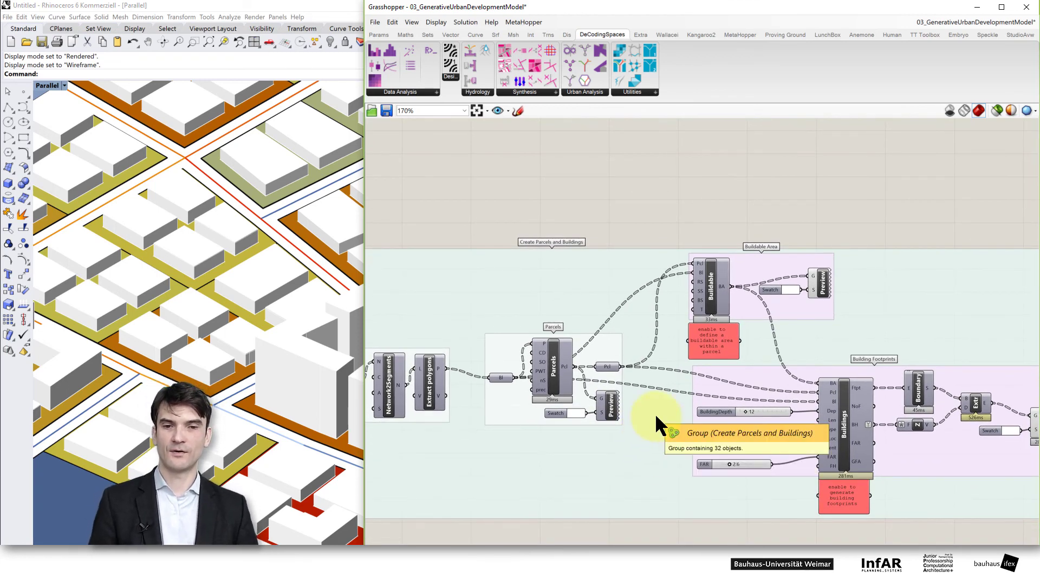
scroll(657, 418, down, 2)
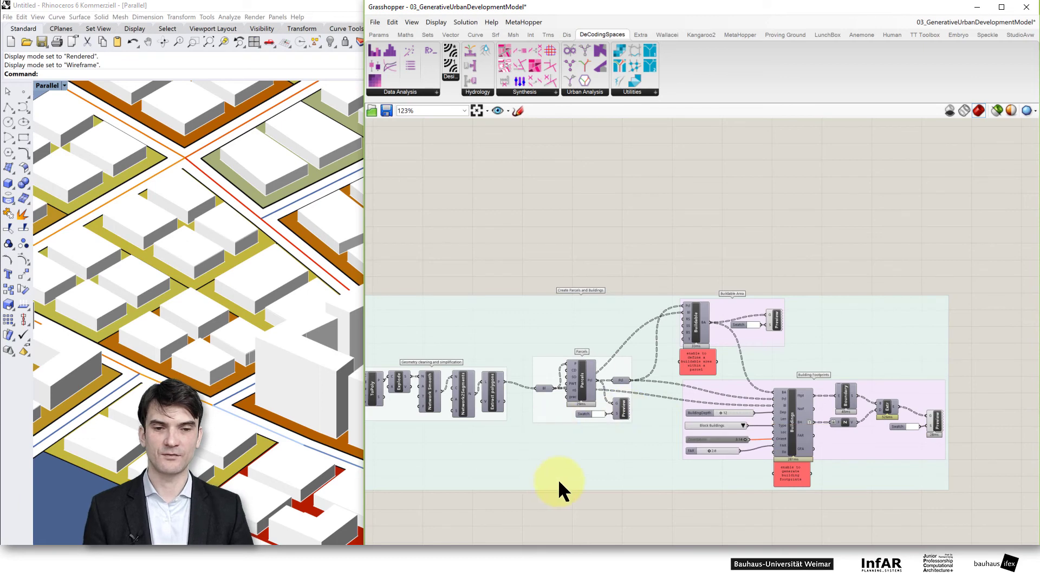
right_drag(558, 482, 681, 477)
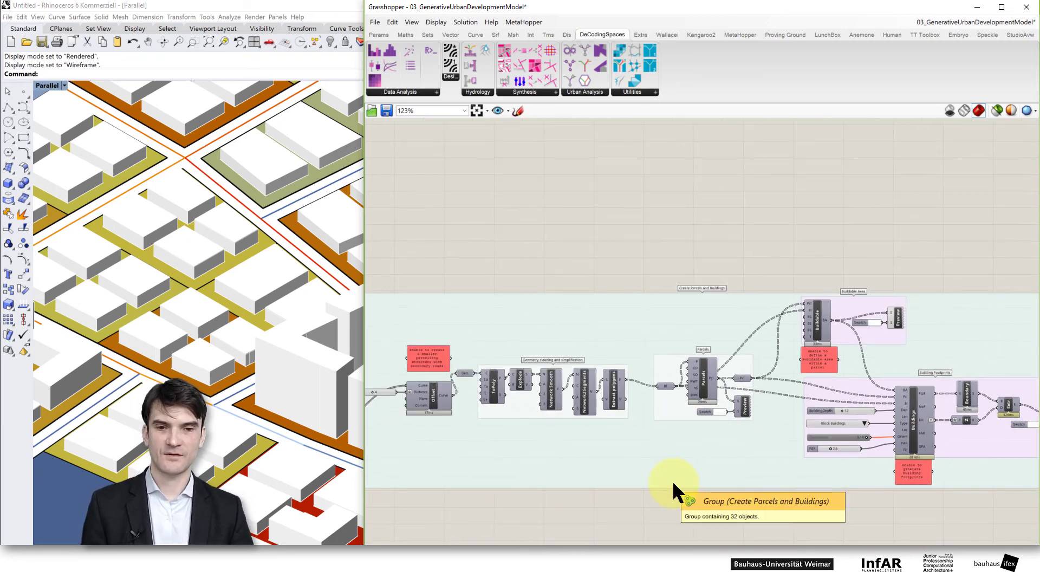
scroll(672, 480, down, 1)
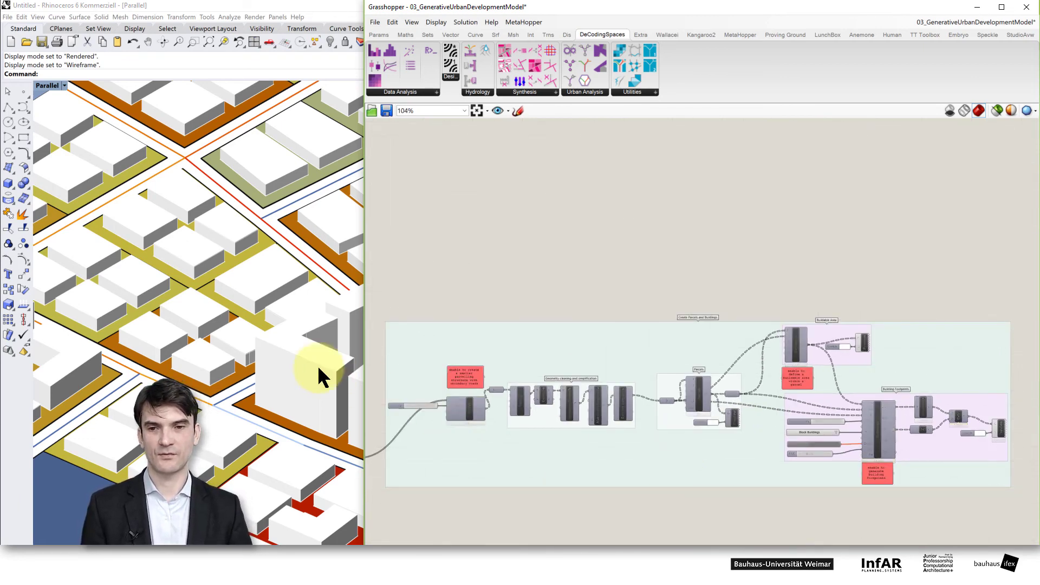
Step: Repeat SetDisplayMode in Rhino, then zoom out and centre the circular district
right_click(254, 344)
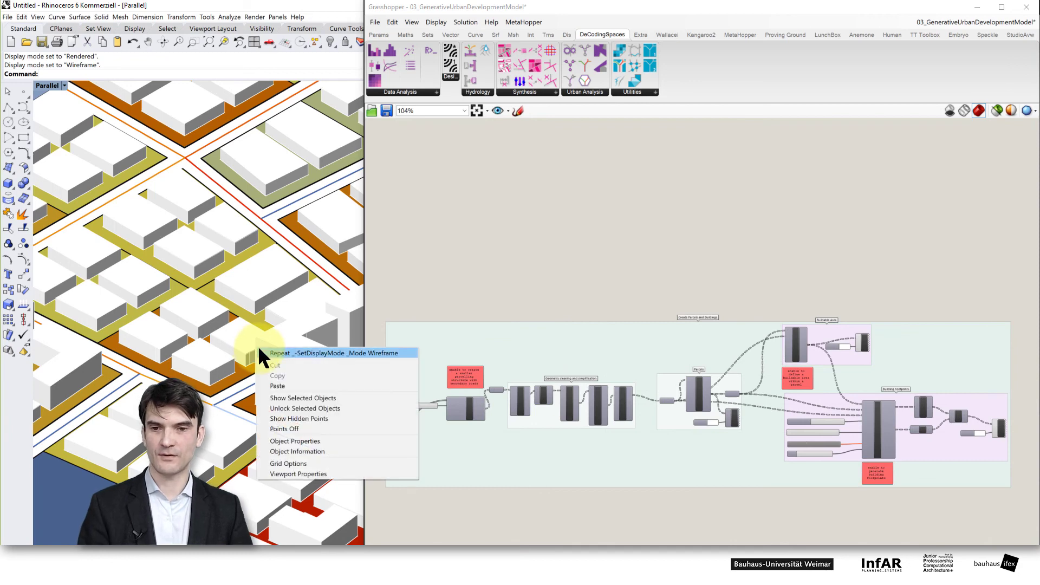
click(273, 353)
scroll(212, 297, down, 5)
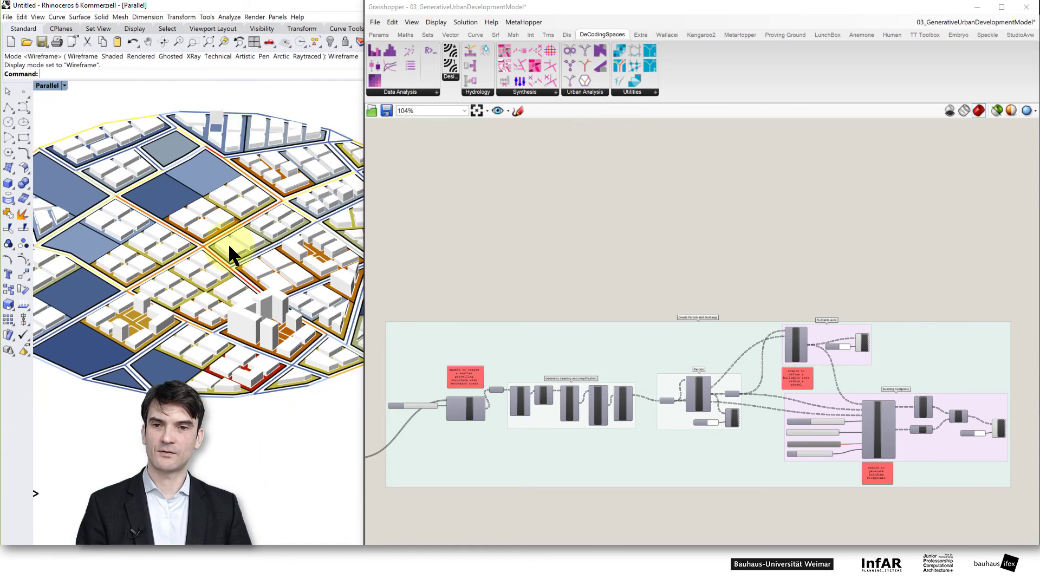
right_drag(228, 243, 210, 263)
Step: Pan the canvas over the parcels-and-buildings group to the upstream simulation components
right_drag(506, 260, 650, 274)
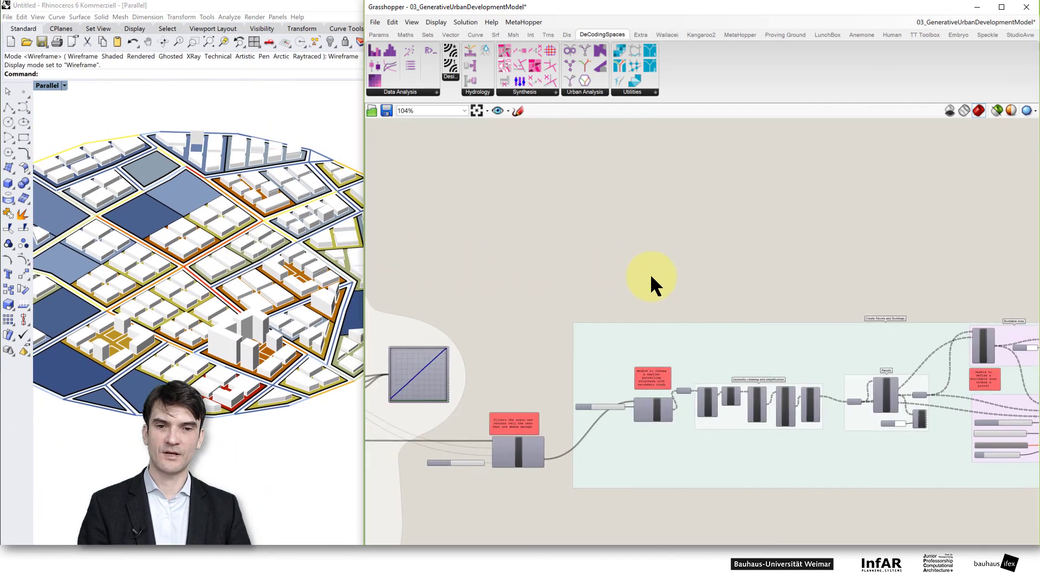
scroll(650, 274, down, 2)
right_drag(951, 367, 840, 362)
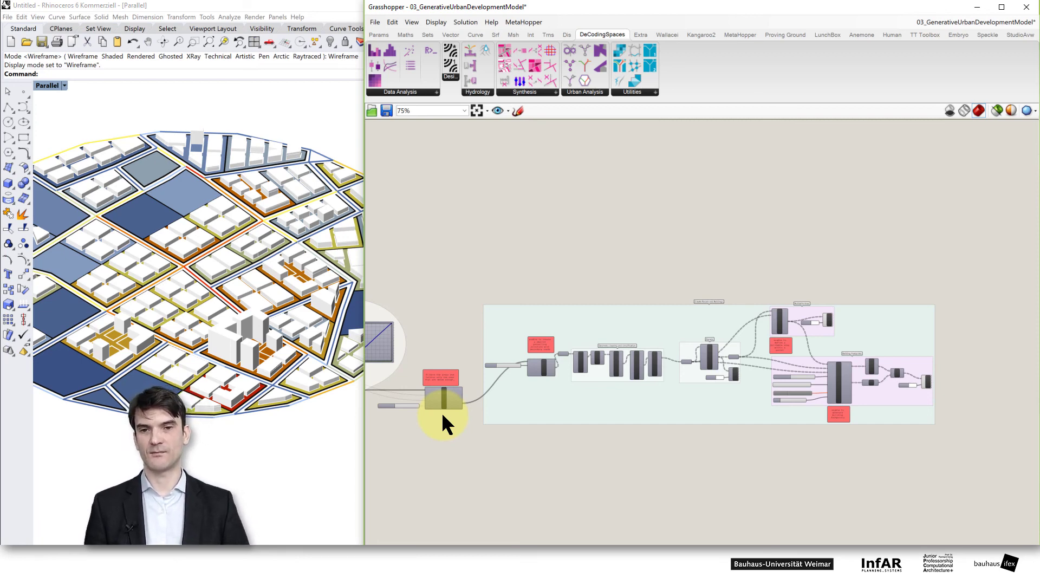
right_drag(473, 285, 596, 288)
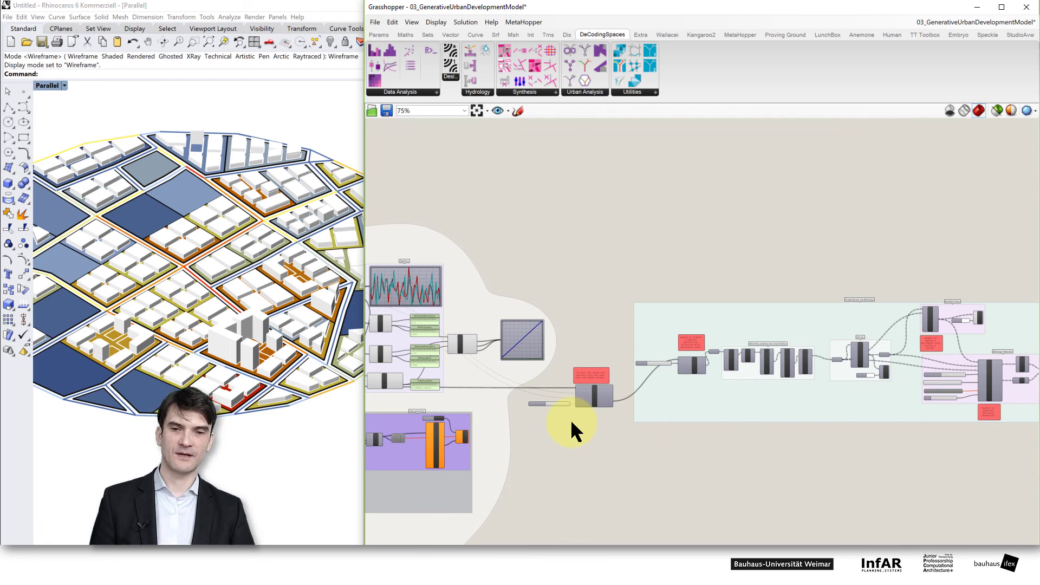
Step: Zoom the canvas out to about 24% and centre the full definition
right_drag(602, 472, 899, 478)
scroll(822, 488, down, 5)
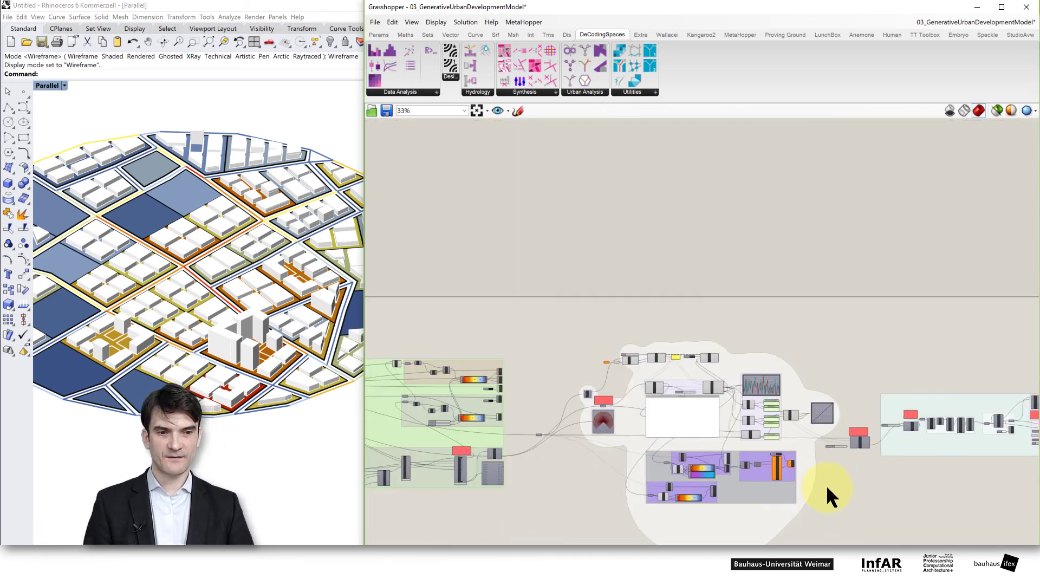
right_drag(882, 531, 905, 481)
scroll(905, 480, down, 2)
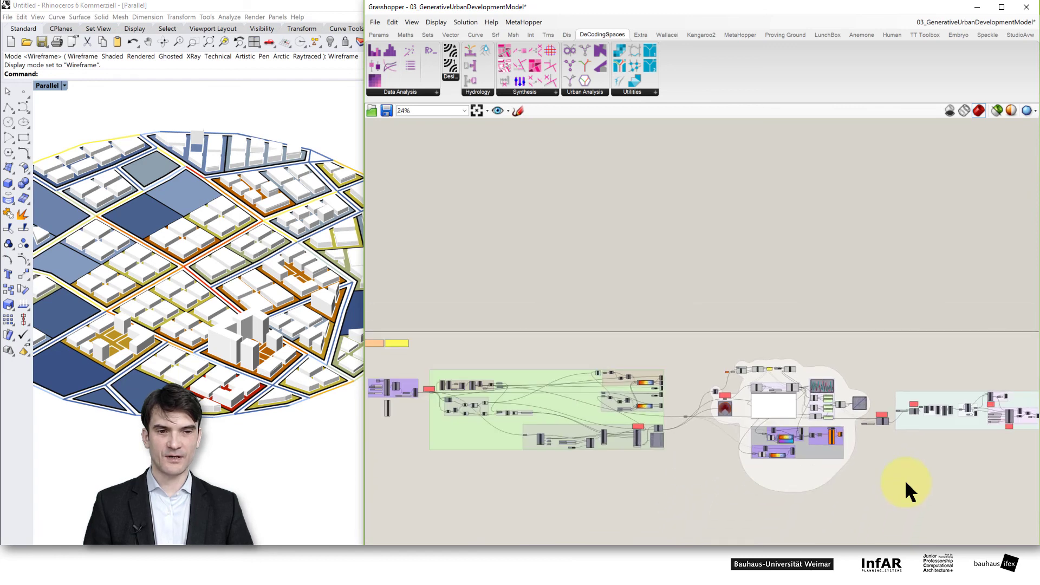
right_drag(976, 493, 945, 377)
scroll(941, 360, up, 1)
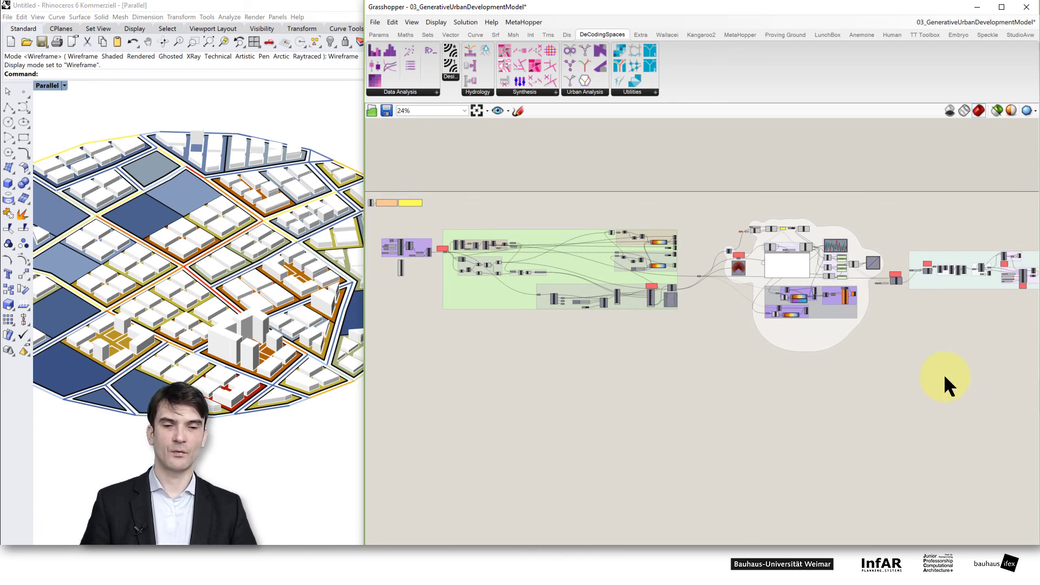